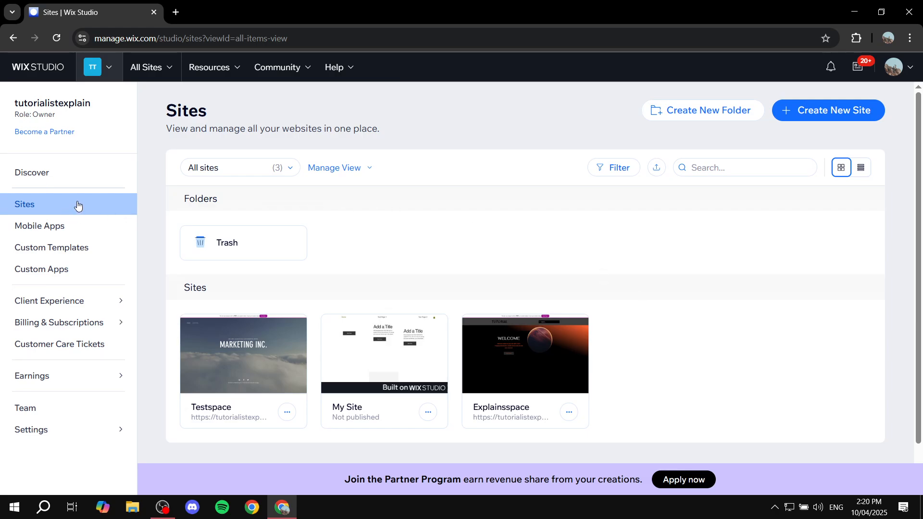
# Start creating a new site with the Wix Editor, choosing to set it up without the AI chat.
pyautogui.click(61, 205)
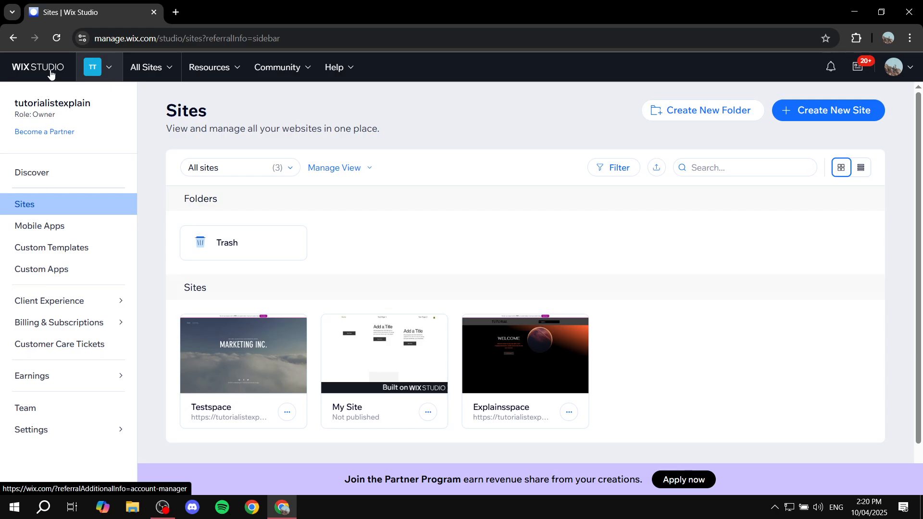
pyautogui.click(815, 119)
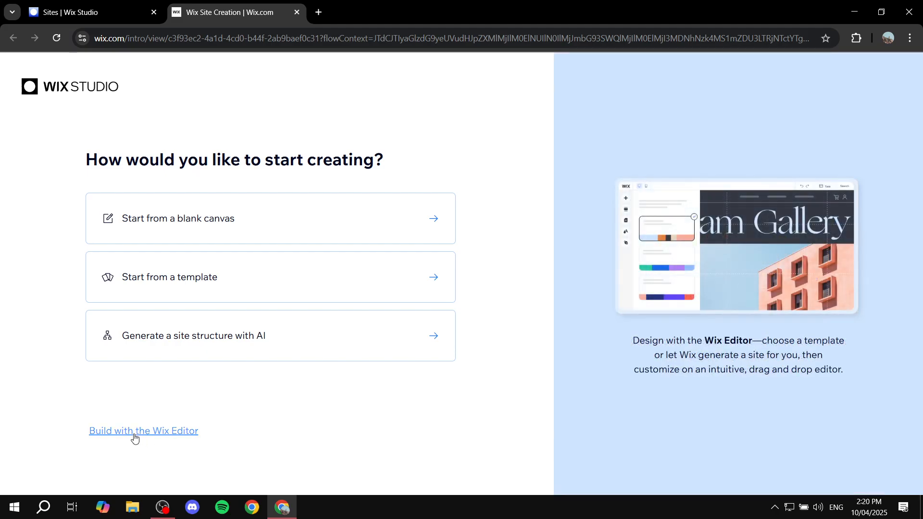
pyautogui.click(137, 434)
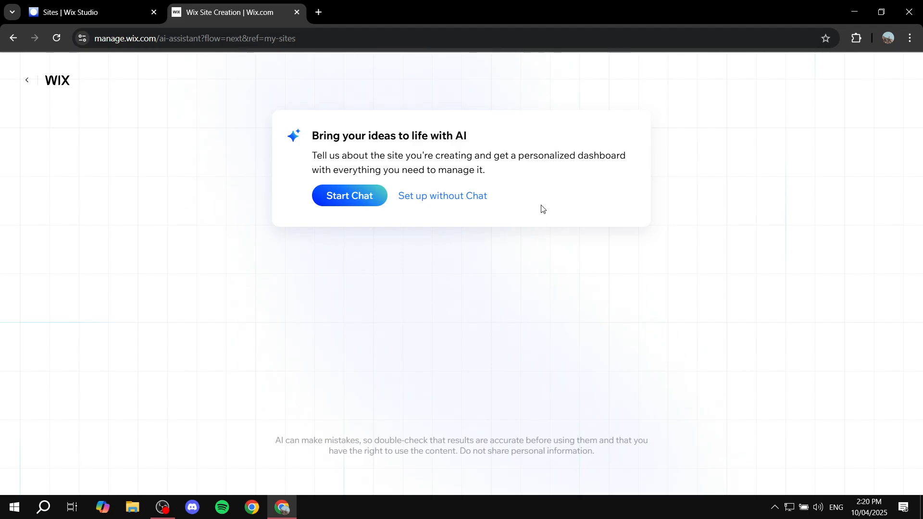
pyautogui.click(466, 197)
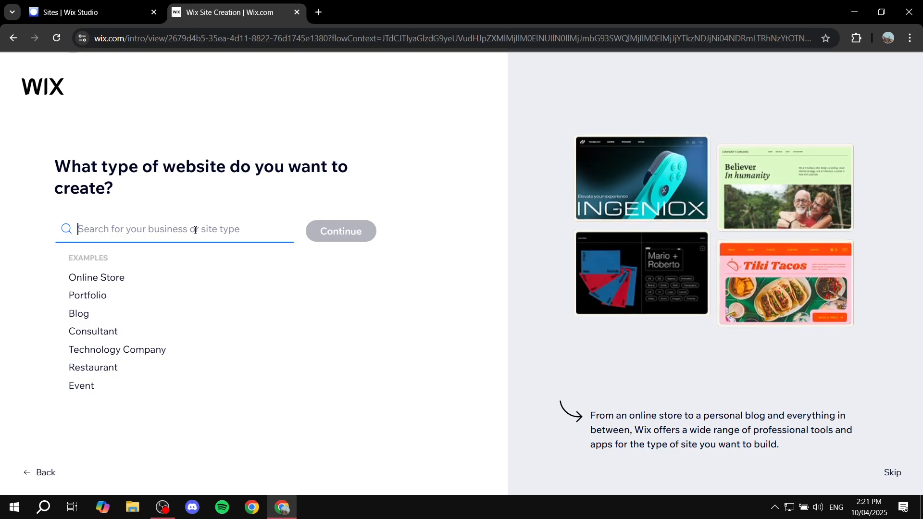
# Choose Tutoring Service as the type of website and continue.
pyautogui.write('Tutoring')
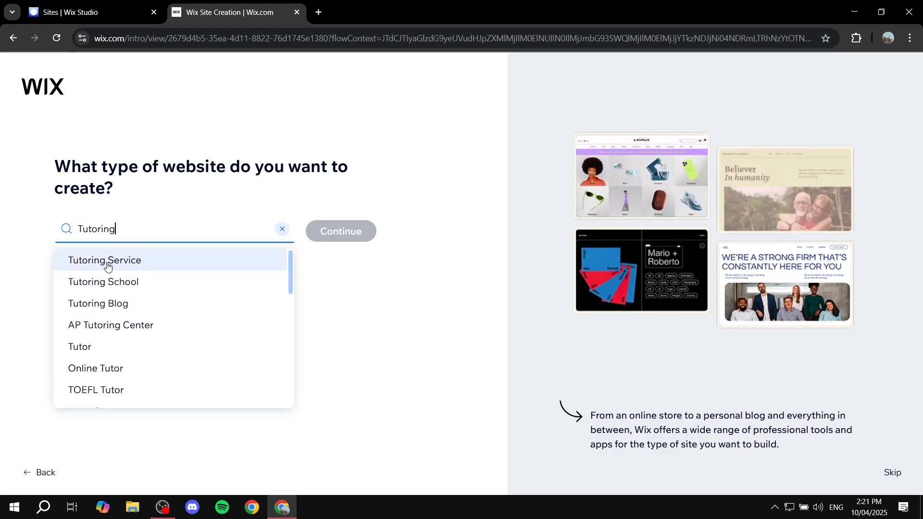
pyautogui.click(129, 263)
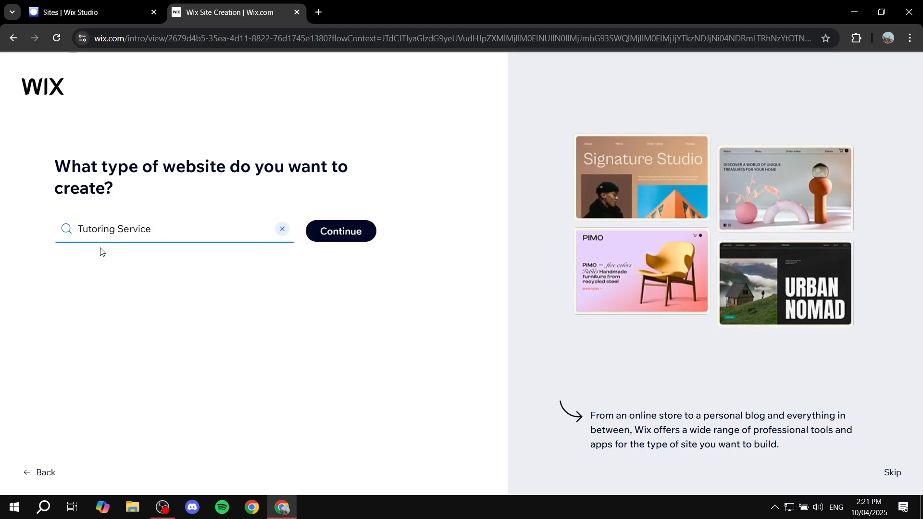
pyautogui.click(350, 241)
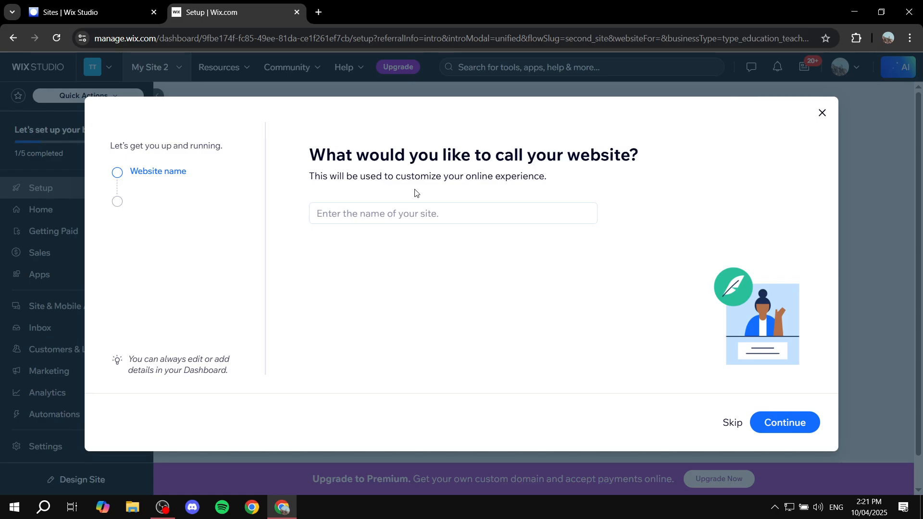
# Name the website "Service testing" and continue to the site goals.
pyautogui.click(421, 219)
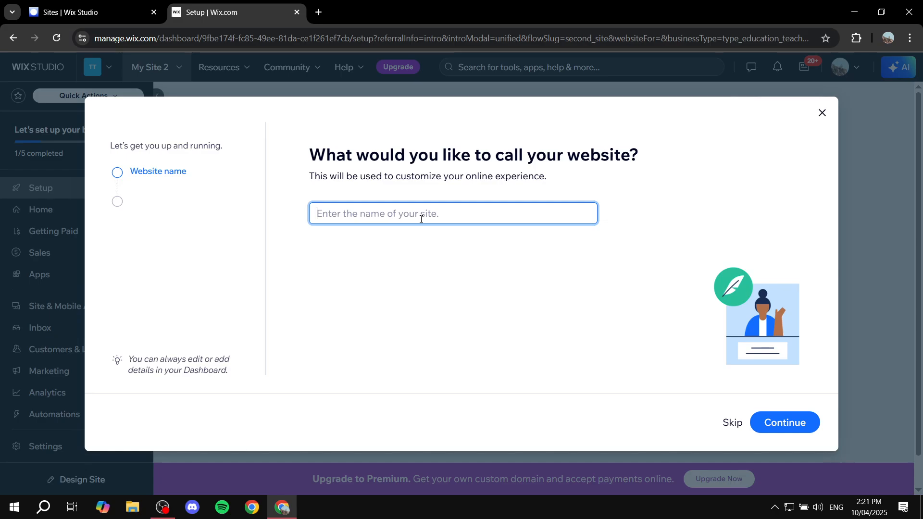
pyautogui.write('Service testing')
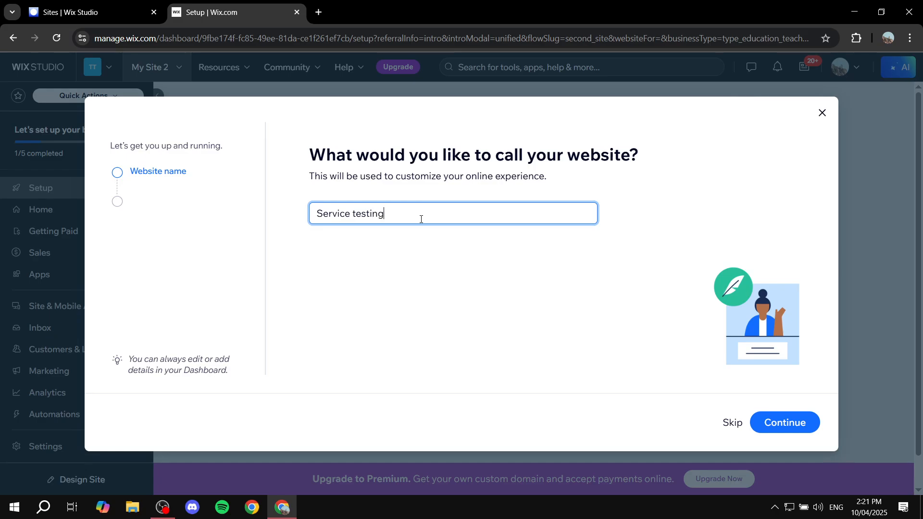
pyautogui.click(786, 423)
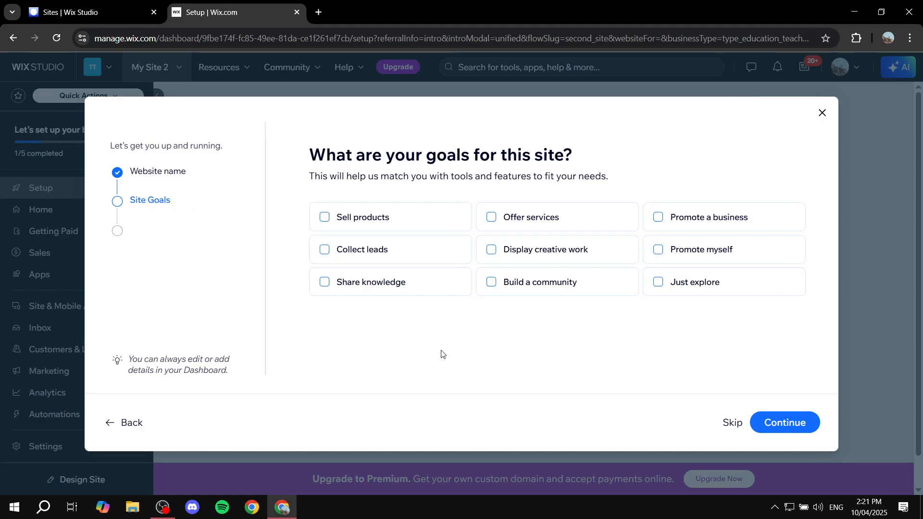
# Select Offer services, Promote a business and Promote myself as the site goals and continue.
pyautogui.click(494, 214)
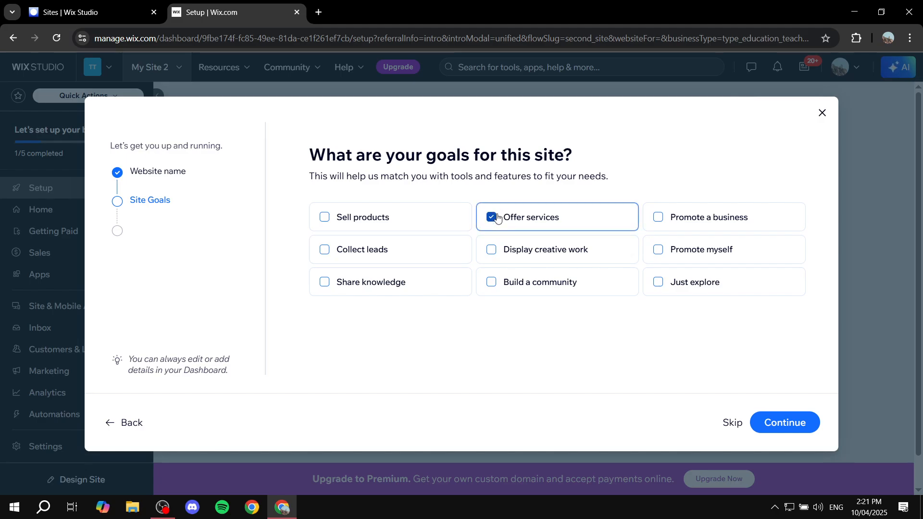
pyautogui.click(680, 216)
pyautogui.click(711, 249)
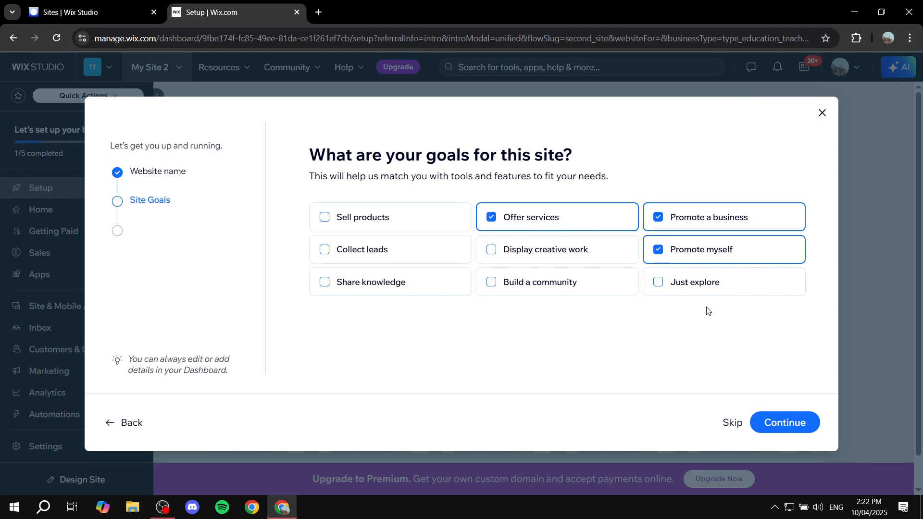
pyautogui.click(780, 424)
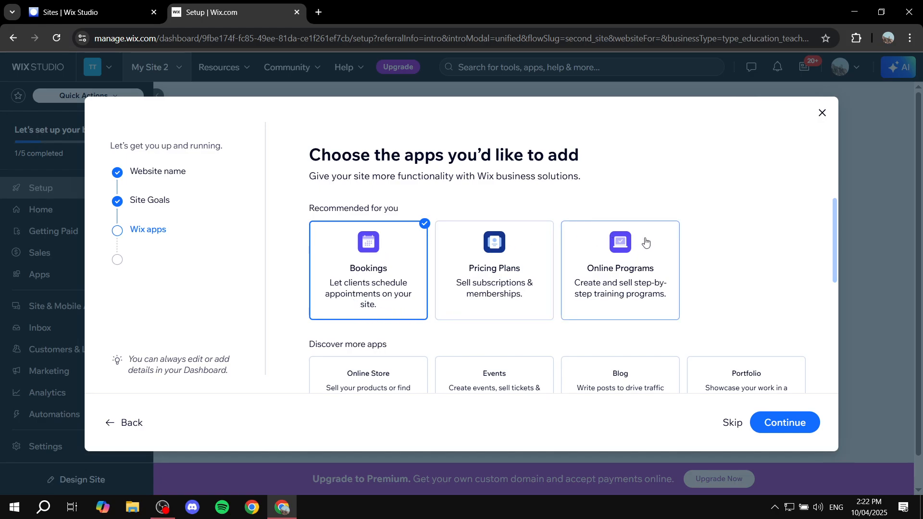
pyautogui.scroll(-3, 645, 242)
pyautogui.scroll(3, 449, 287)
pyautogui.scroll(-3, 418, 298)
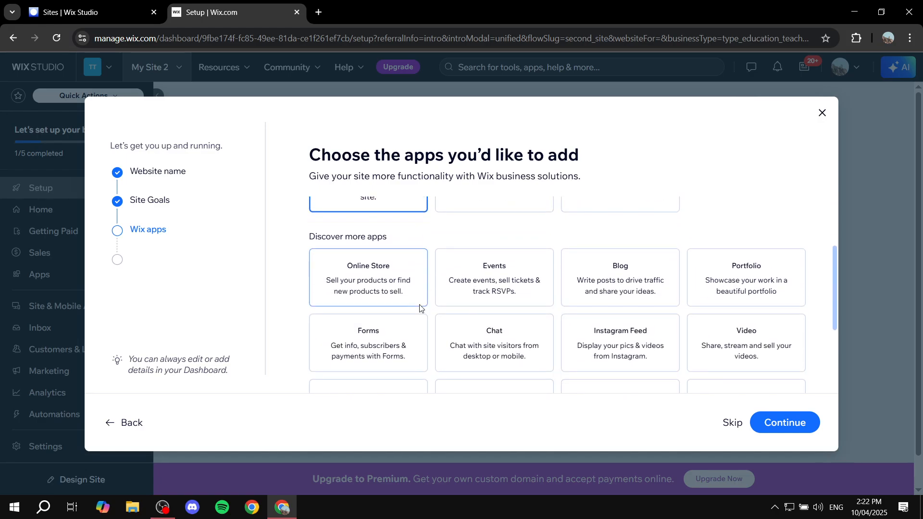
pyautogui.click(391, 272)
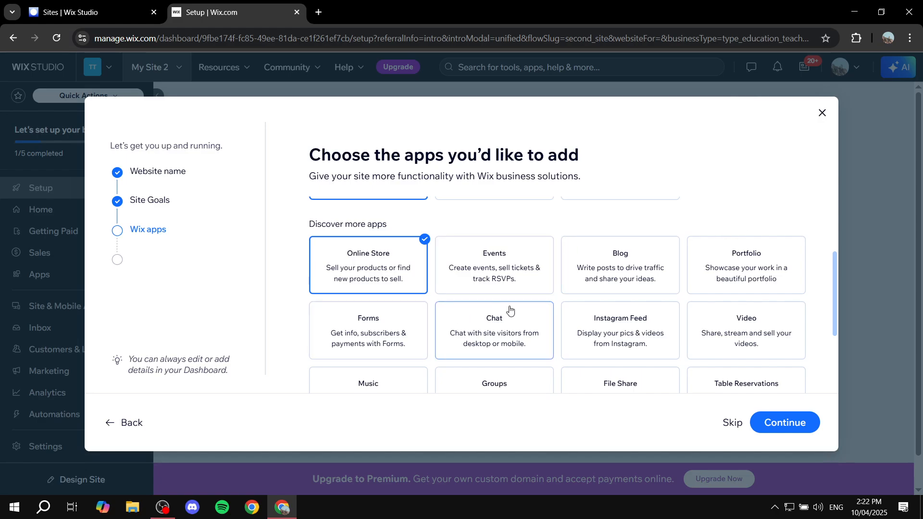
pyautogui.scroll(-3, 632, 265)
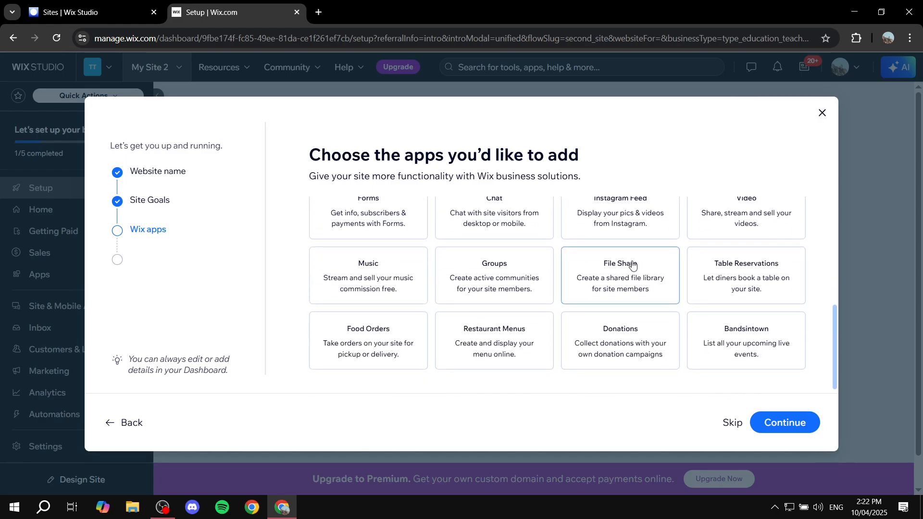
pyautogui.scroll(5, 473, 298)
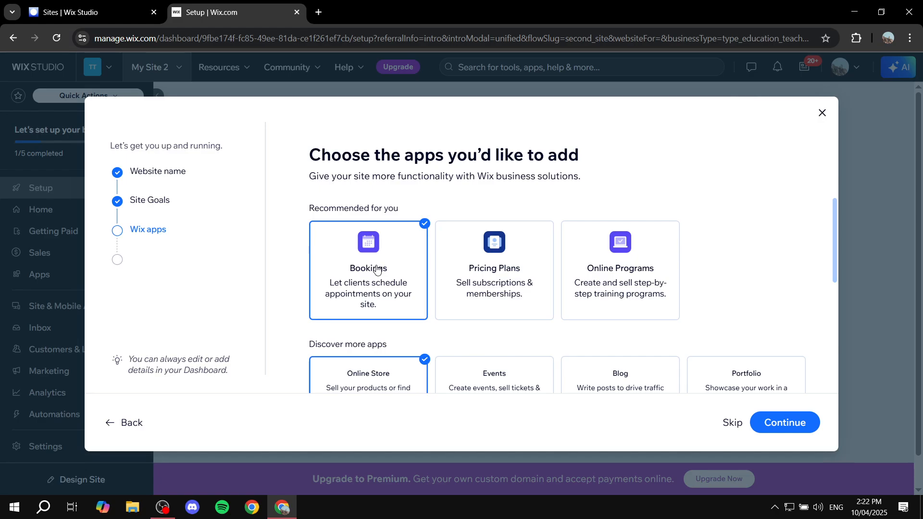
pyautogui.click(370, 383)
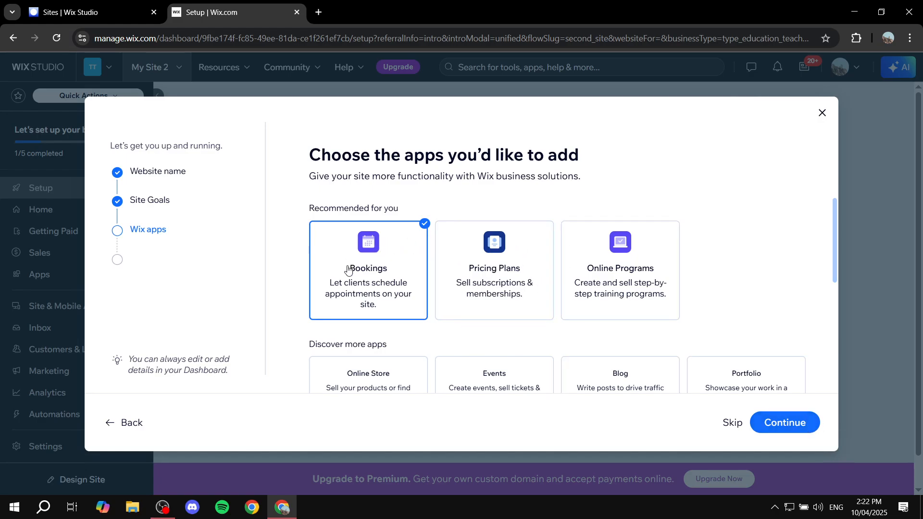
# Accept Bookings as the only app to add and finish the setup by continuing to the site's dashboard.
pyautogui.click(808, 425)
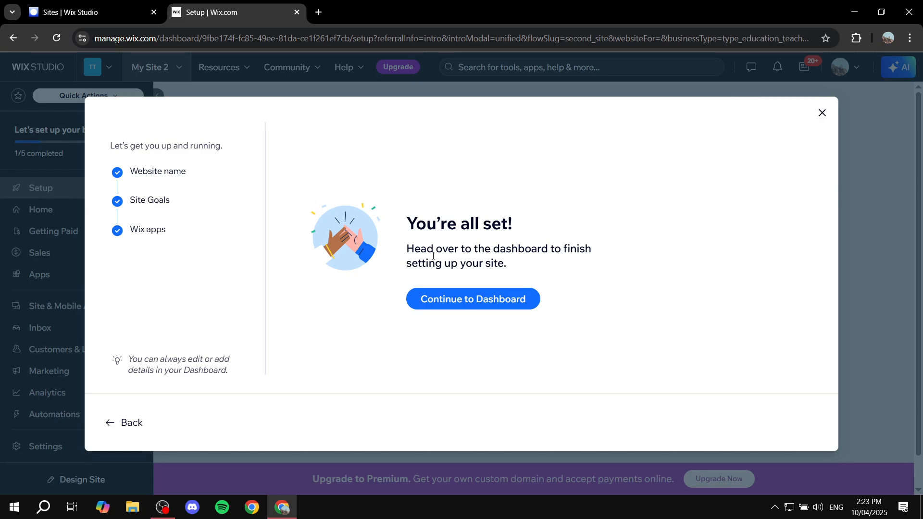
pyautogui.click(475, 298)
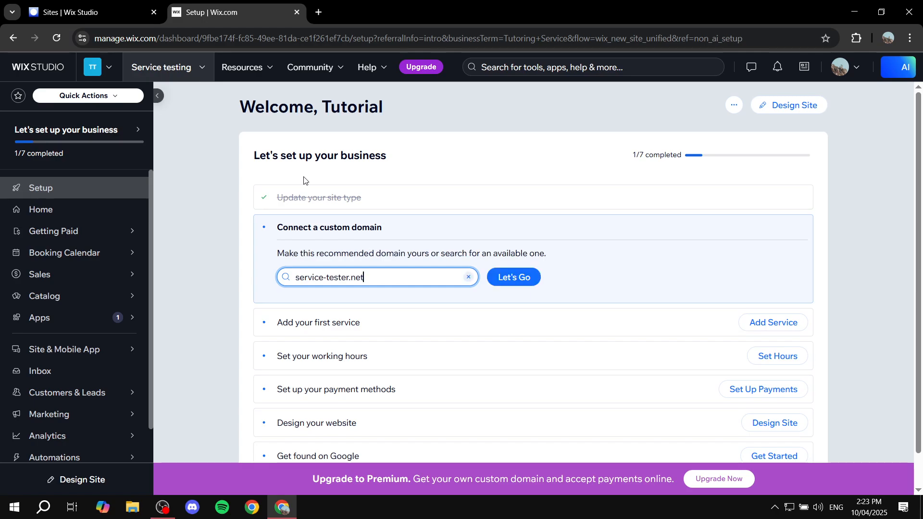
pyautogui.click(227, 195)
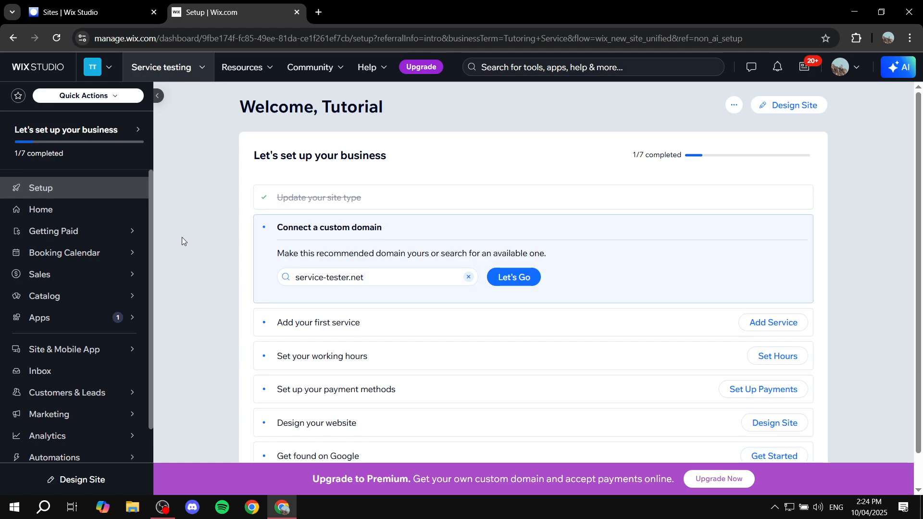
# Go to the site's booking services and start a new appointment service from scratch.
pyautogui.moveTo(74, 297)
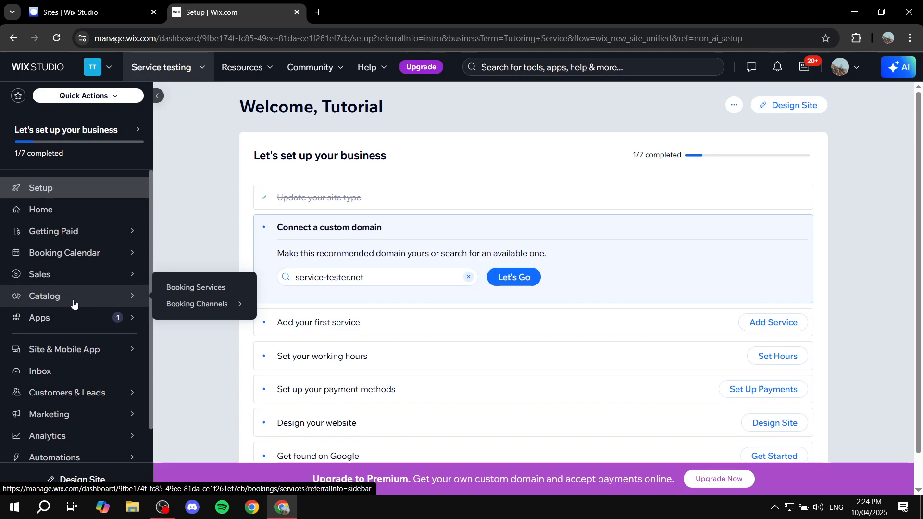
pyautogui.click(189, 289)
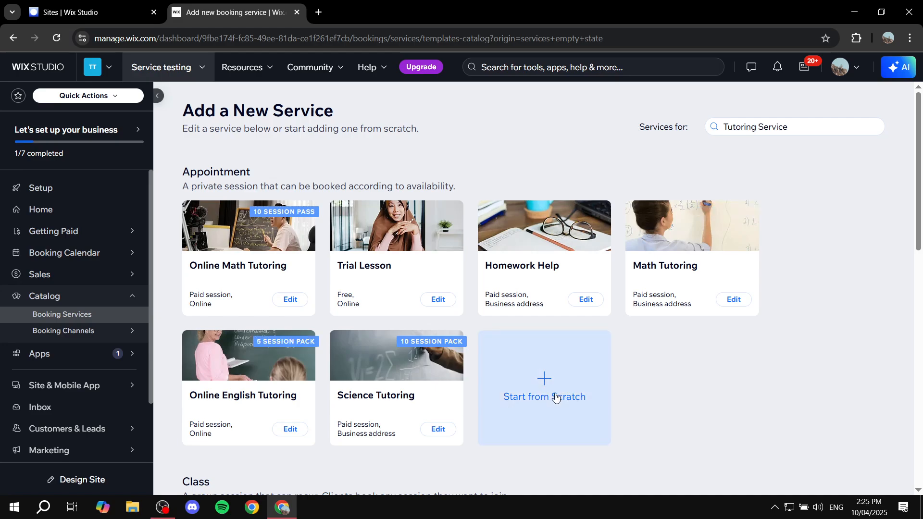
pyautogui.click(558, 388)
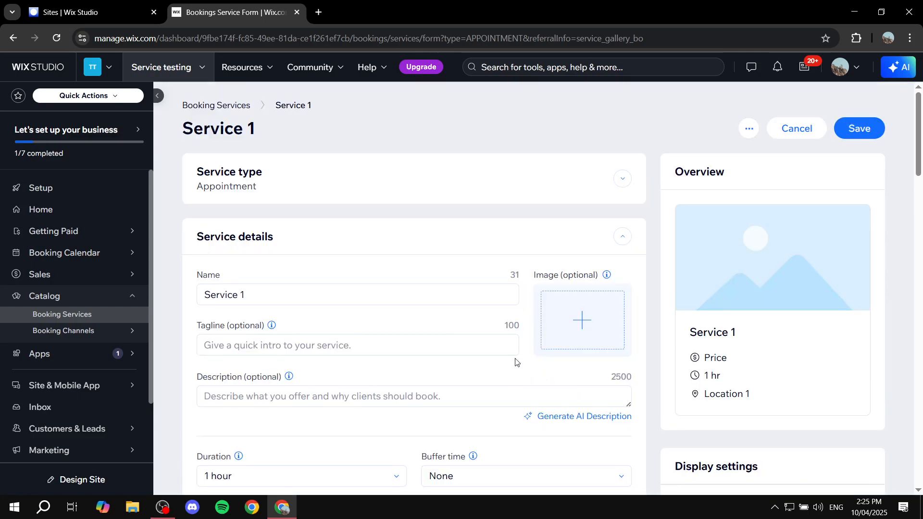
# Name the new service "Tutoring test 1" in the service details.
pyautogui.tripleClick(256, 295)
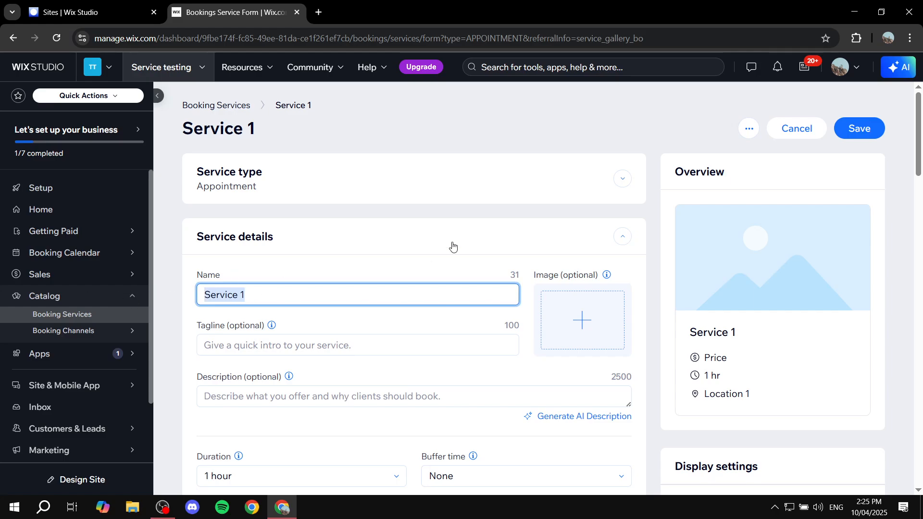
pyautogui.write('Tutori')
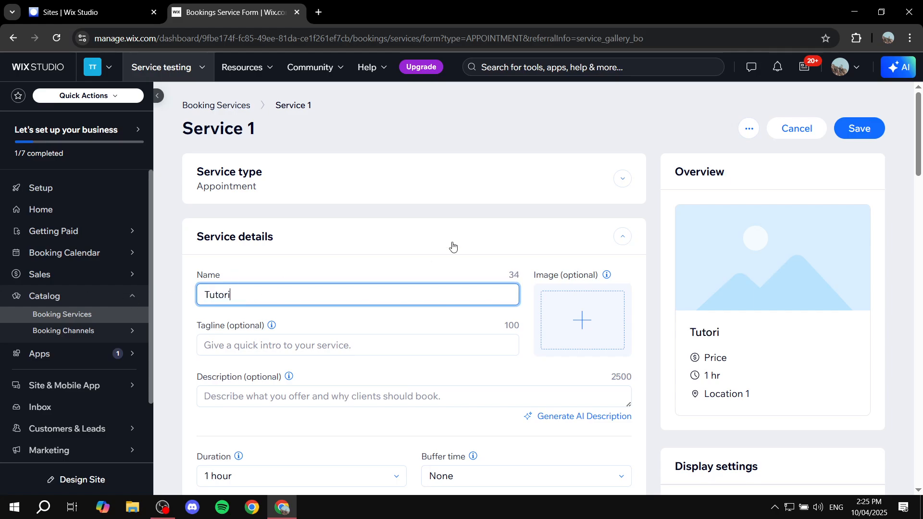
pyautogui.write('ng test 1')
pyautogui.click(453, 247)
pyautogui.click(453, 245)
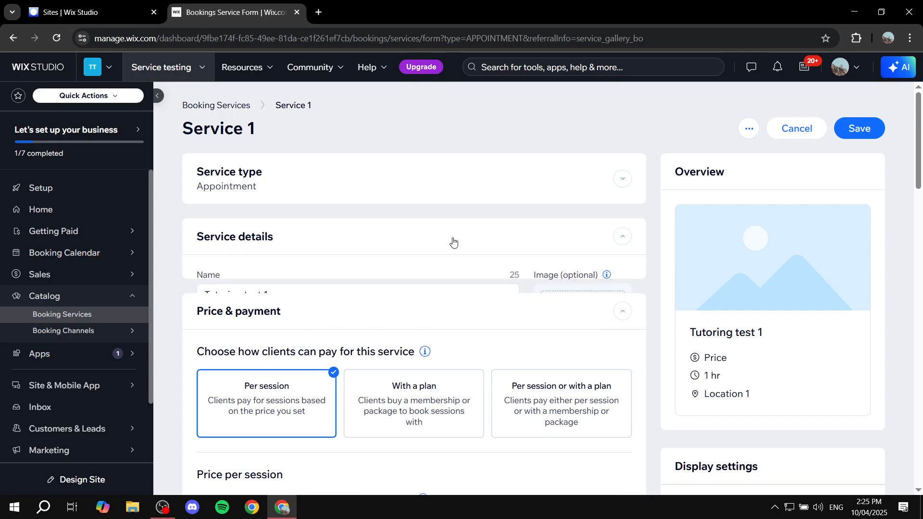
# Enter "TEST DESC" as the service's description.
pyautogui.scroll(-1, 217, 233)
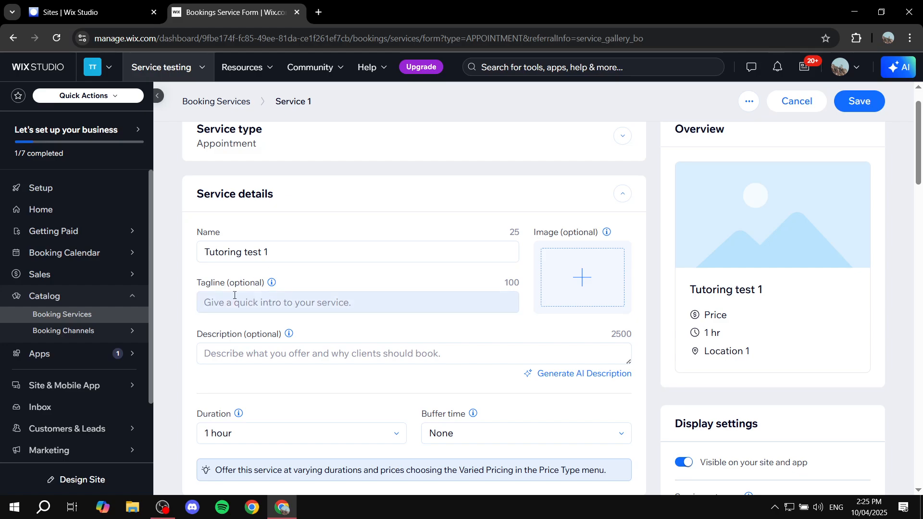
pyautogui.click(308, 355)
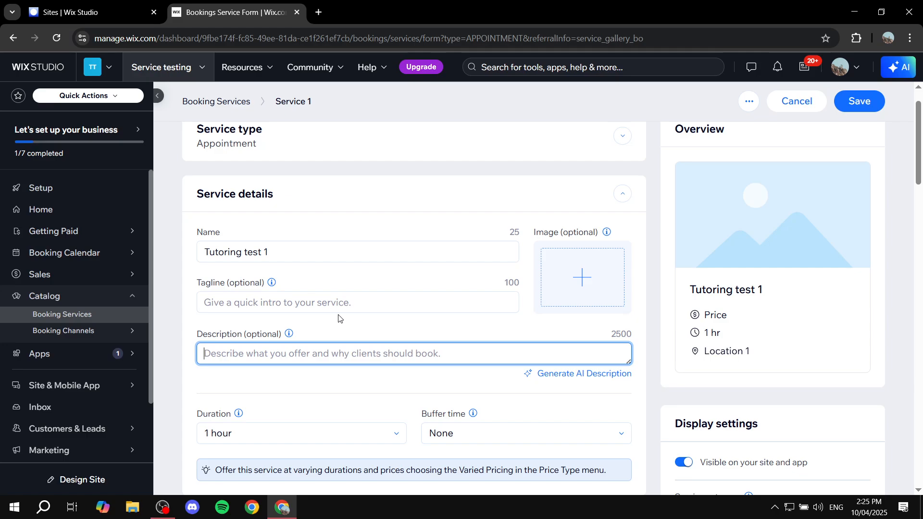
pyautogui.write('TE')
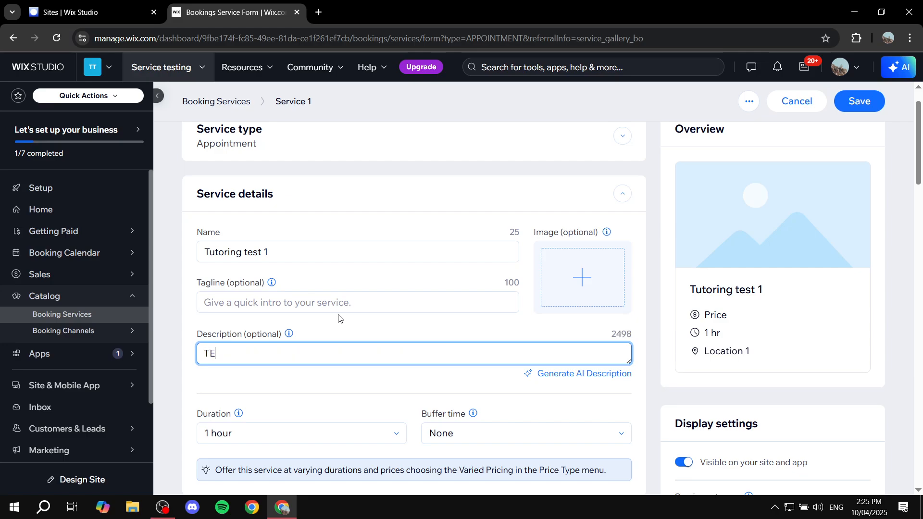
pyautogui.write('ST DESC')
# Upload Tutorial WBG.png from the computer and add it as the service's image.
pyautogui.click(568, 271)
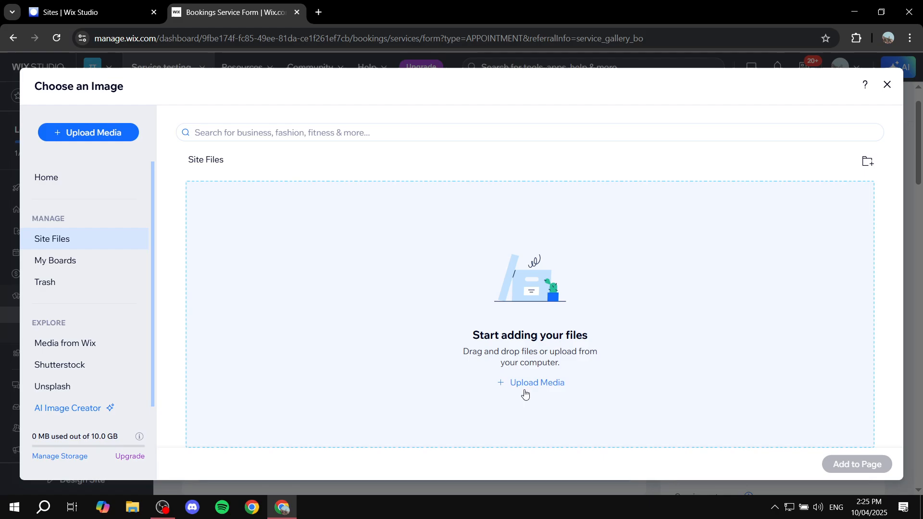
pyautogui.click(524, 382)
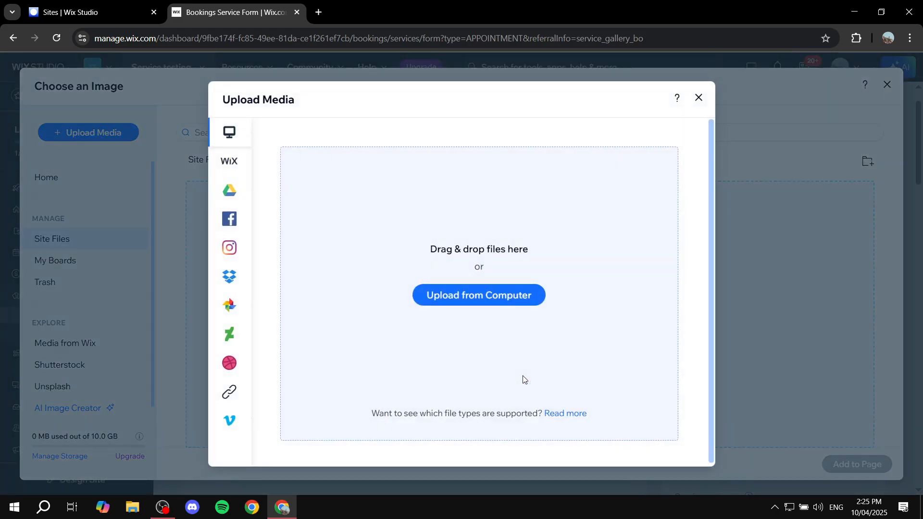
pyautogui.click(477, 293)
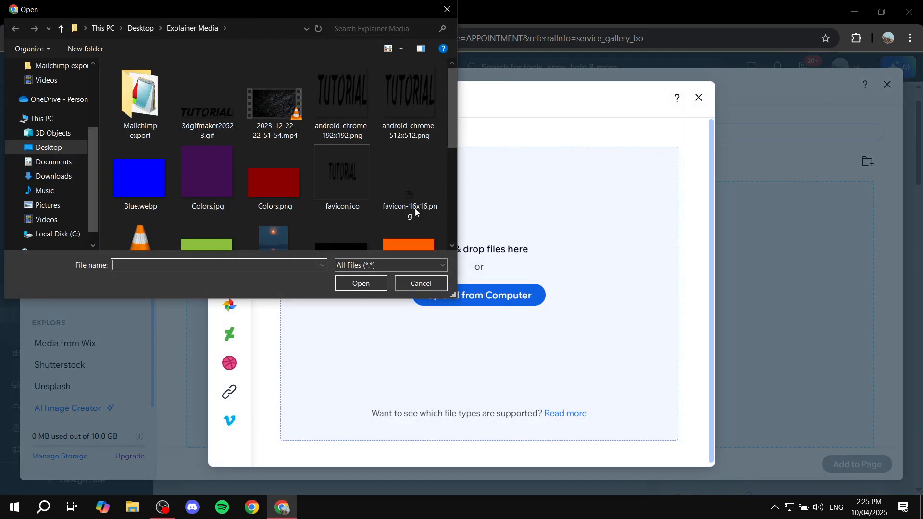
pyautogui.scroll(-5, 353, 192)
pyautogui.doubleClick(150, 213)
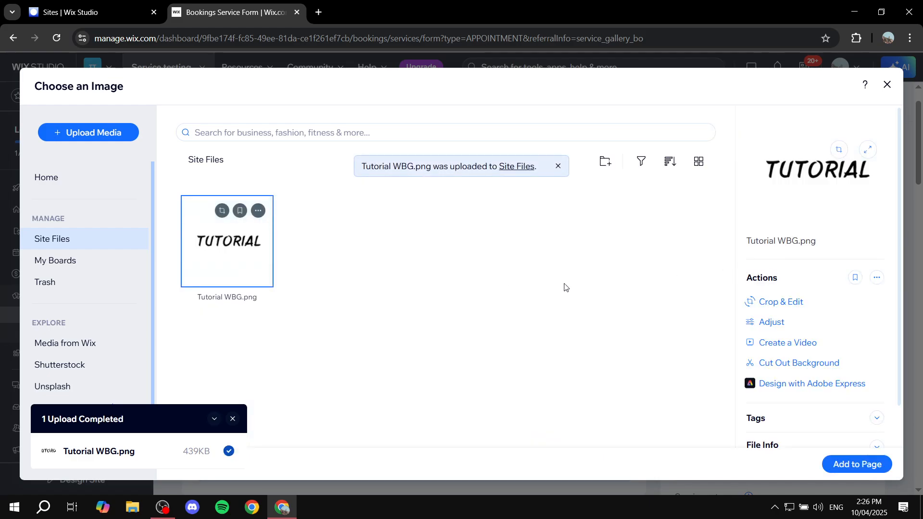
pyautogui.click(848, 462)
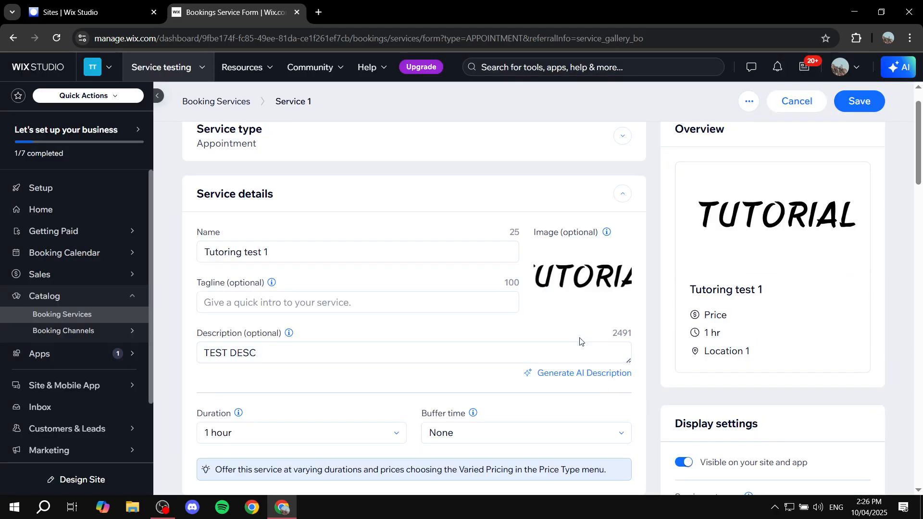
# Examine the duration options offered for the service, leaving it at 1 hour.
pyautogui.scroll(-4, 298, 215)
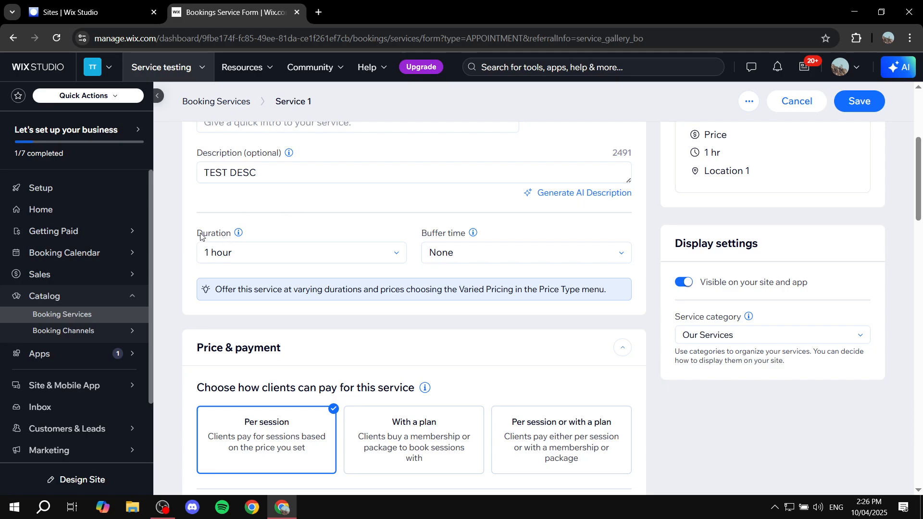
pyautogui.moveTo(198, 235); pyautogui.dragTo(231, 236)
pyautogui.click(325, 225)
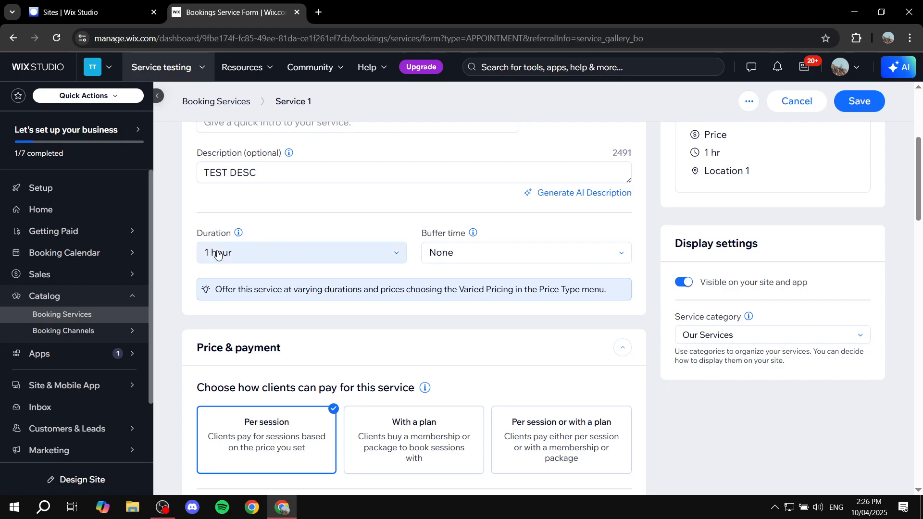
pyautogui.click(290, 251)
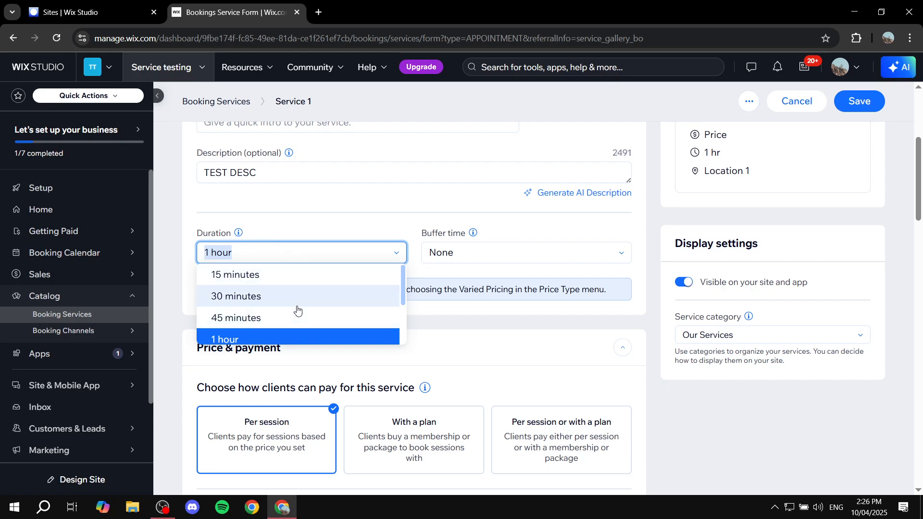
pyautogui.scroll(-3, 296, 308)
pyautogui.scroll(1, 292, 299)
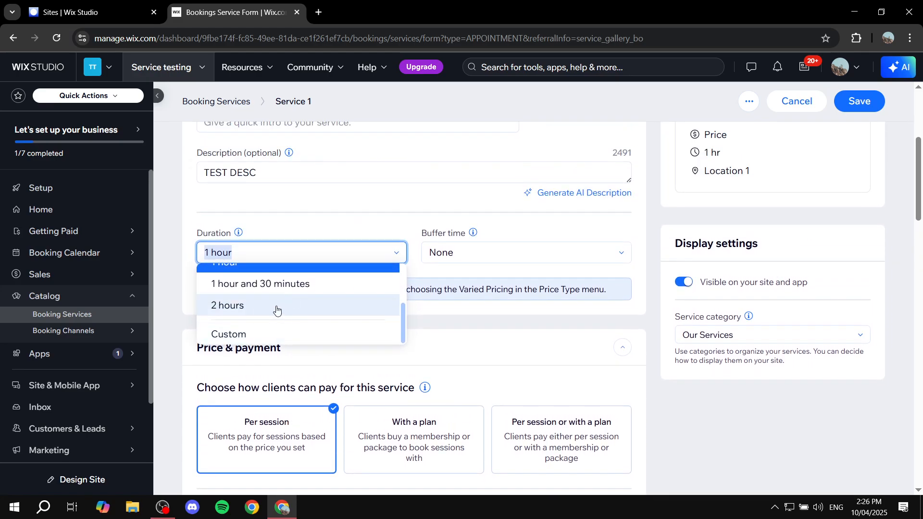
pyautogui.scroll(2, 281, 309)
pyautogui.scroll(1, 286, 306)
pyautogui.scroll(-3, 280, 303)
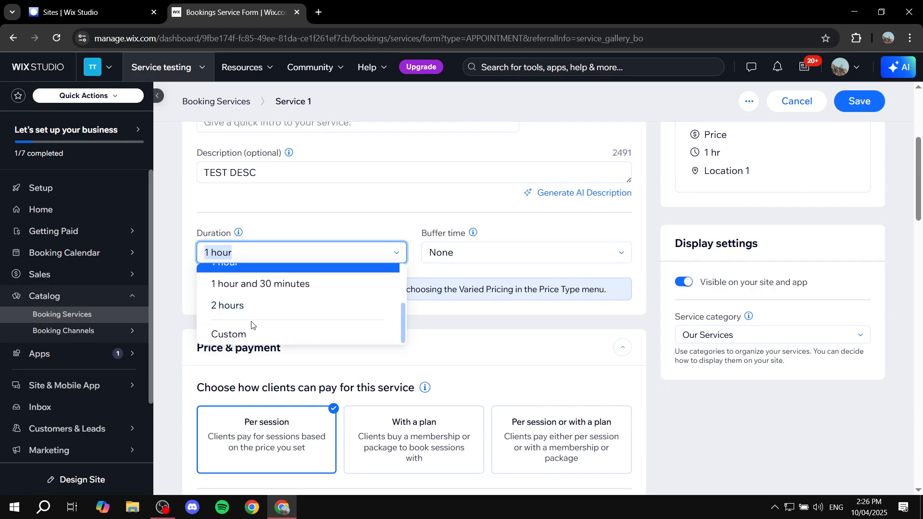
pyautogui.scroll(3, 268, 339)
pyautogui.click(281, 257)
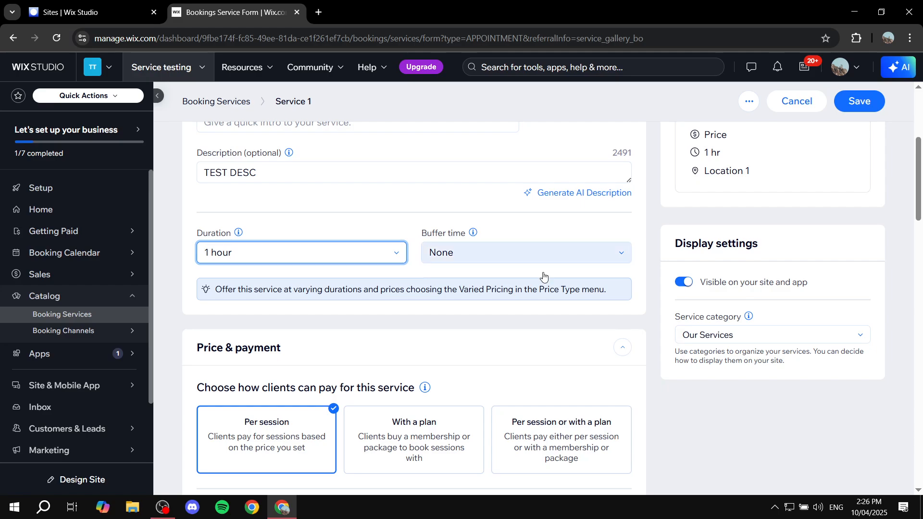
# Set the service's buffer time to 10 minutes.
pyautogui.click(524, 252)
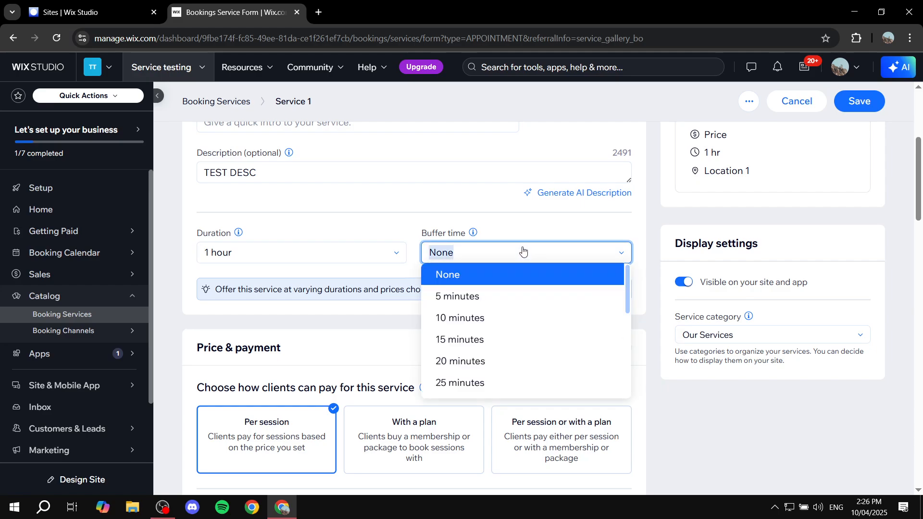
pyautogui.click(463, 319)
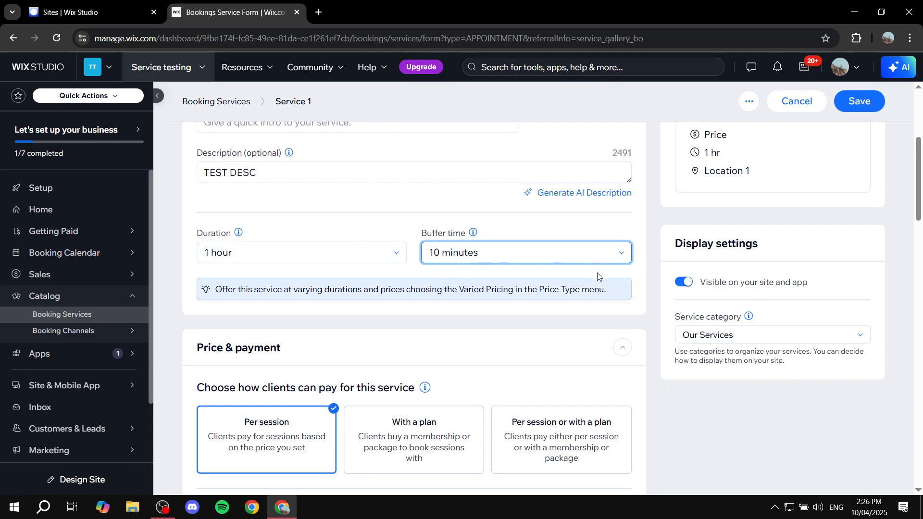
pyautogui.click(483, 211)
# Keep the per-session price type as Fixed price and set the amount to 150.
pyautogui.scroll(-2, 437, 208)
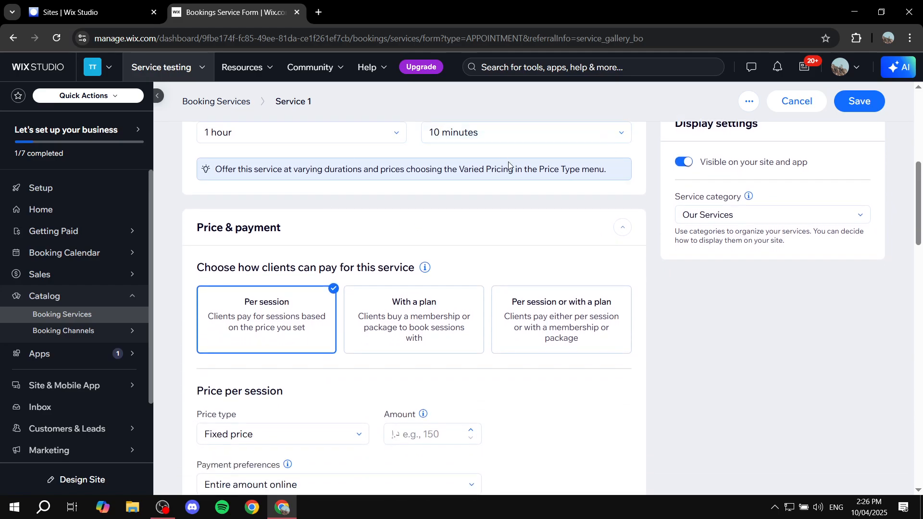
pyautogui.scroll(-1, 509, 165)
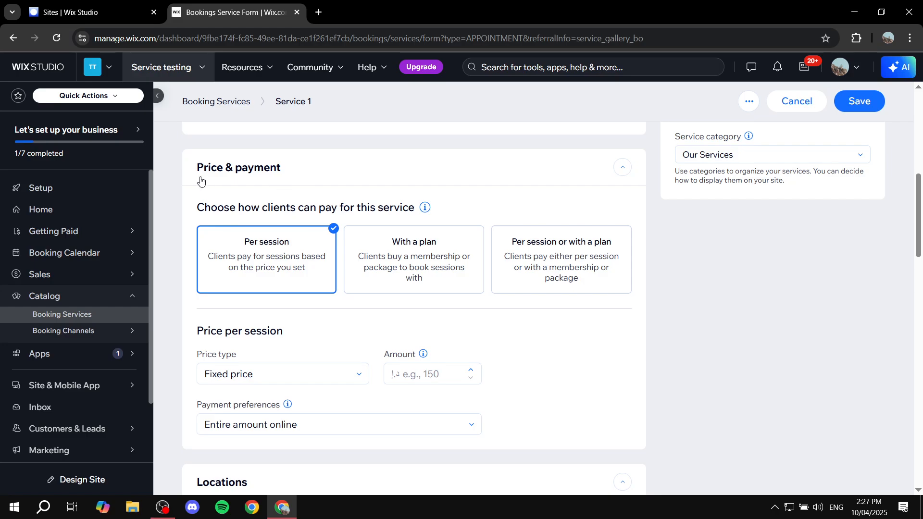
pyautogui.moveTo(196, 167); pyautogui.dragTo(290, 175)
pyautogui.click(286, 172)
pyautogui.scroll(-1, 303, 291)
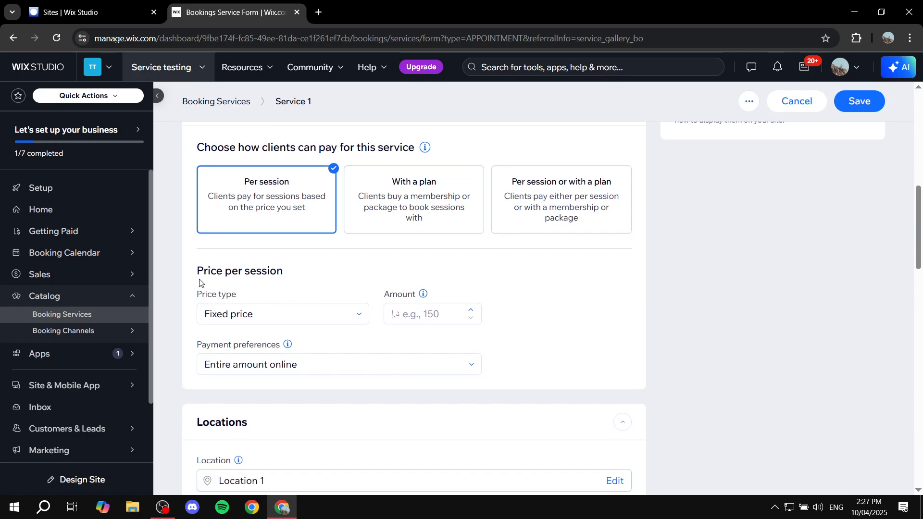
pyautogui.click(260, 316)
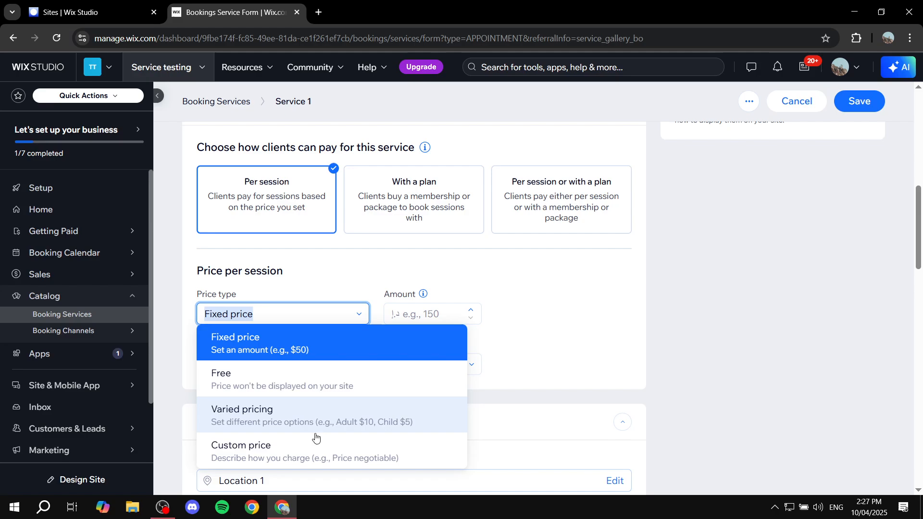
pyautogui.click(294, 356)
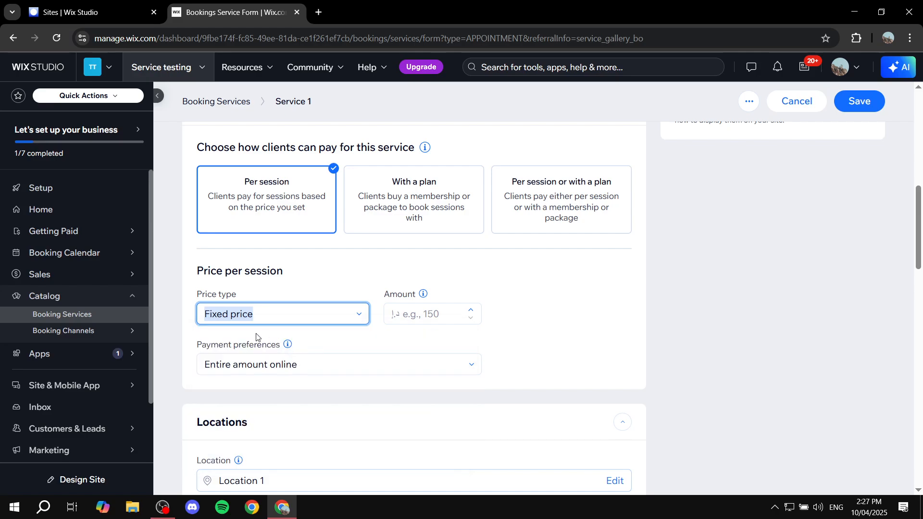
pyautogui.click(431, 313)
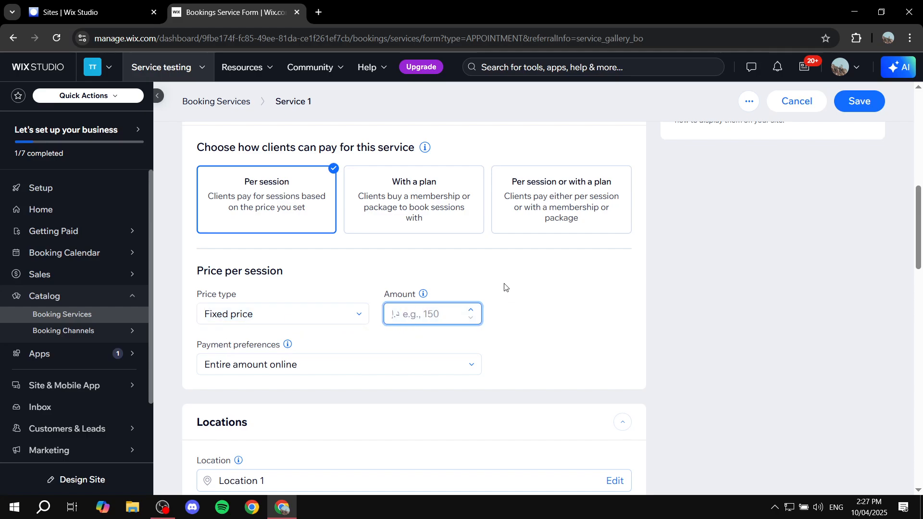
pyautogui.write('150')
# Try the payment preference Entire amount in person and set it back to Entire amount online.
pyautogui.scroll(-1, 283, 337)
pyautogui.click(302, 306)
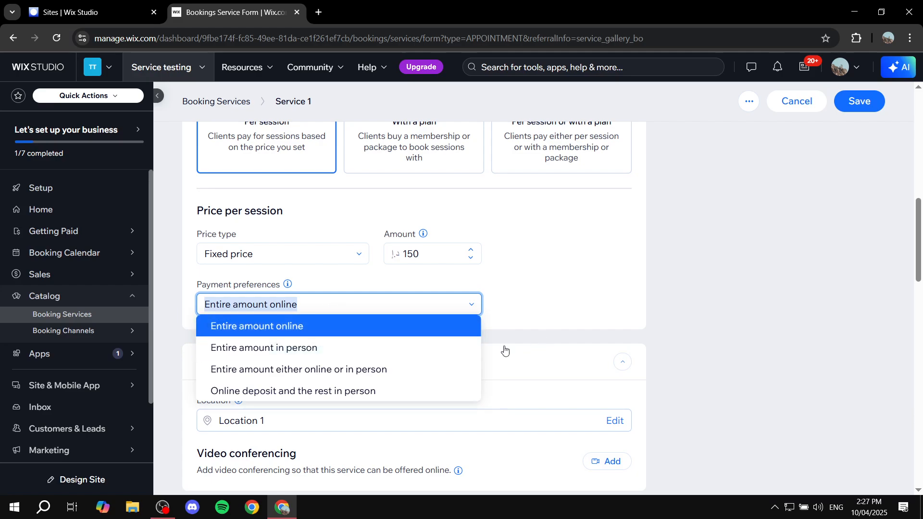
pyautogui.click(294, 355)
pyautogui.click(340, 316)
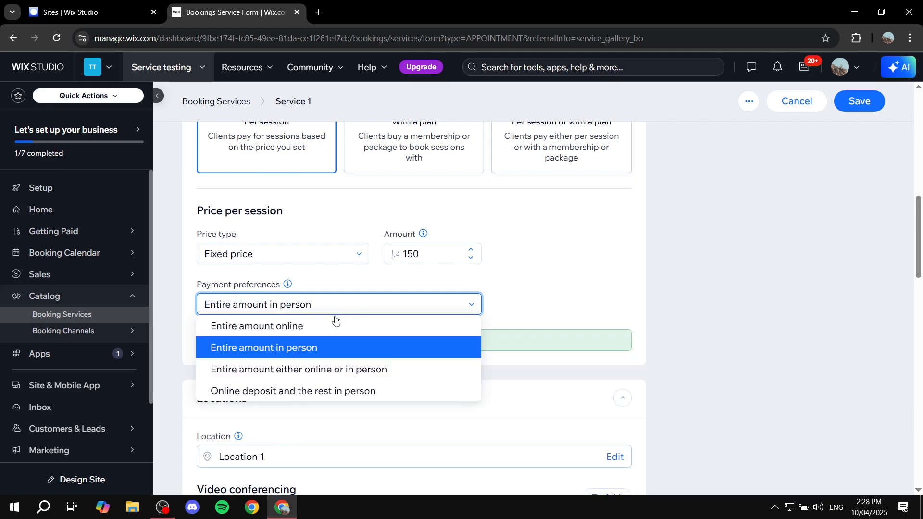
pyautogui.click(365, 324)
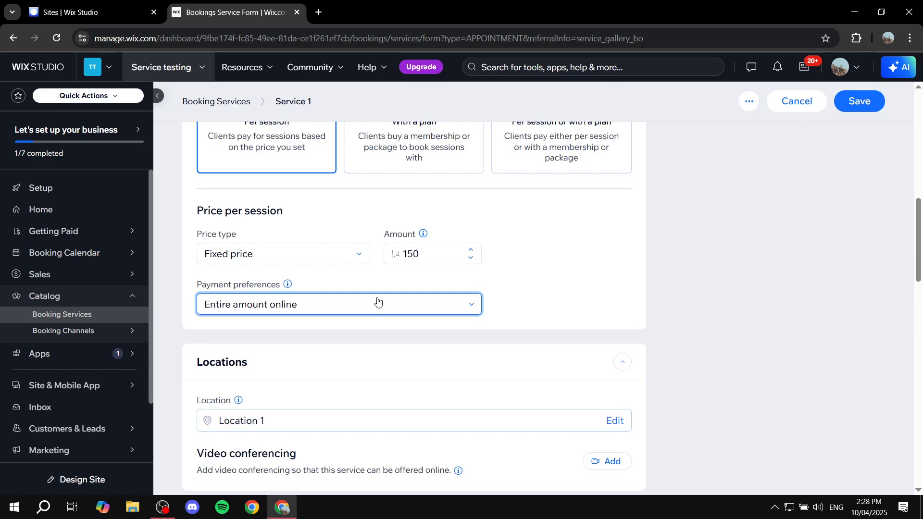
# Try to add video conferencing to the service's location settings.
pyautogui.scroll(-4, 375, 290)
pyautogui.moveTo(218, 208)
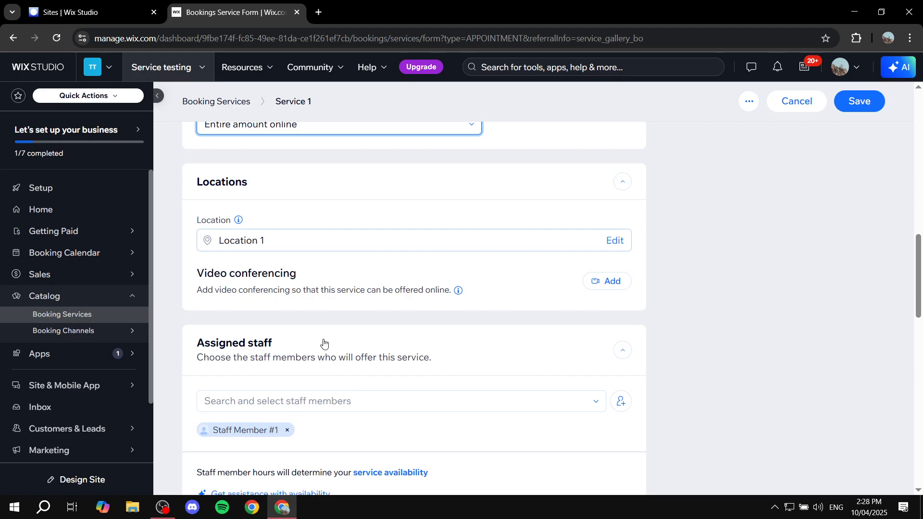
pyautogui.click(609, 284)
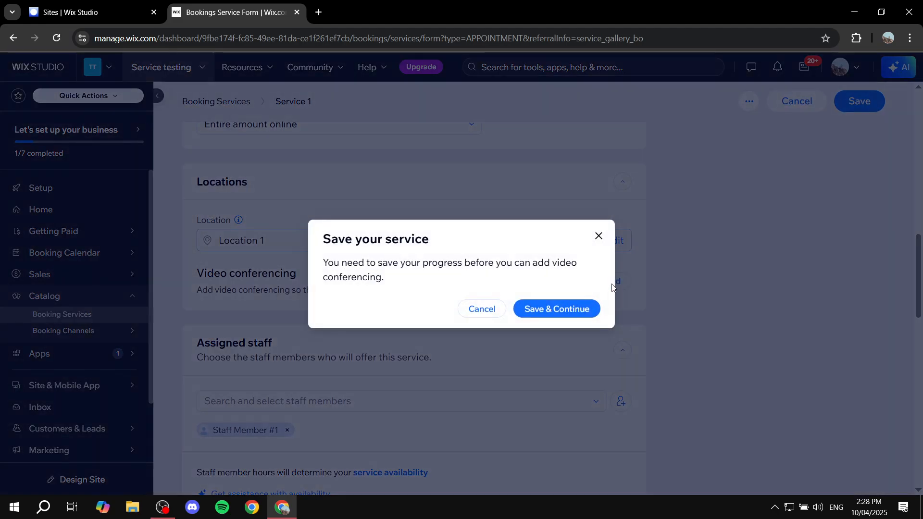
pyautogui.click(597, 236)
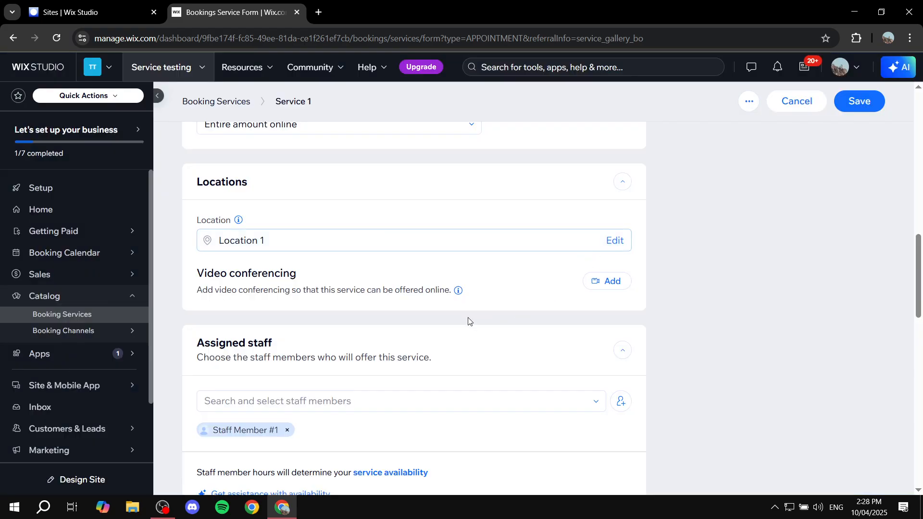
# Save the new service and dismiss the premium plan offer.
pyautogui.click(858, 99)
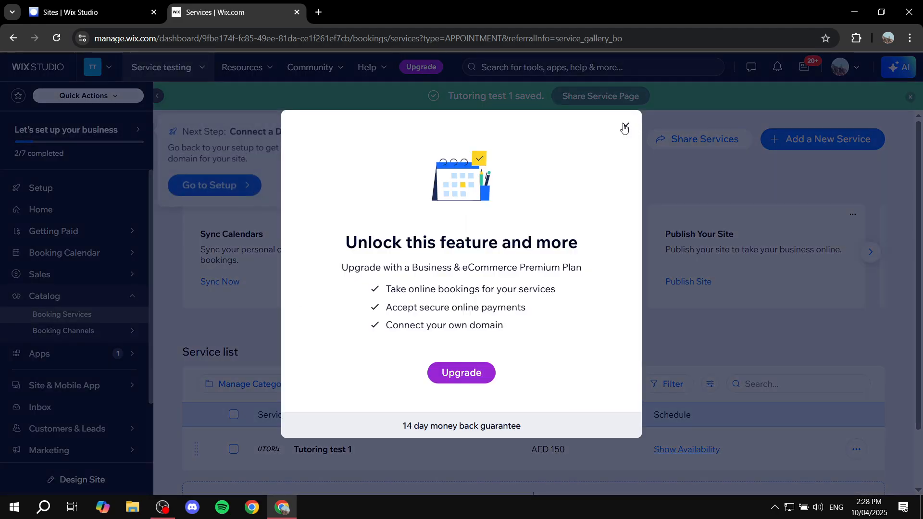
pyautogui.click(624, 128)
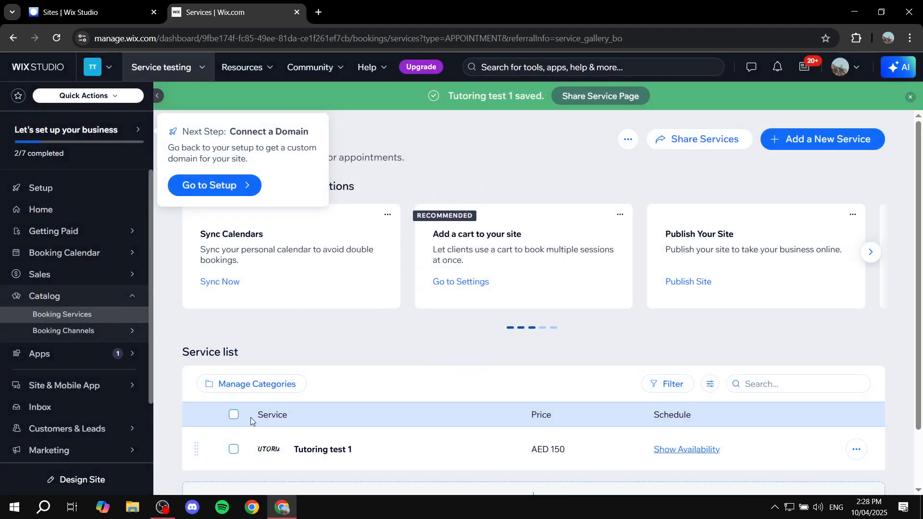
# Reopen Tutoring test 1, examine its assigned staff, resources, images and booking preferences, and save it again.
pyautogui.click(320, 451)
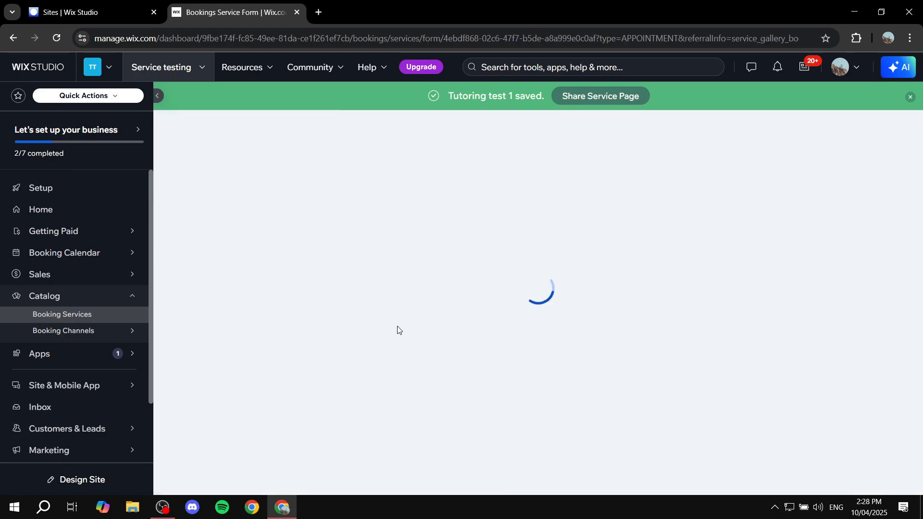
pyautogui.scroll(-6, 412, 305)
pyautogui.scroll(-7, 402, 307)
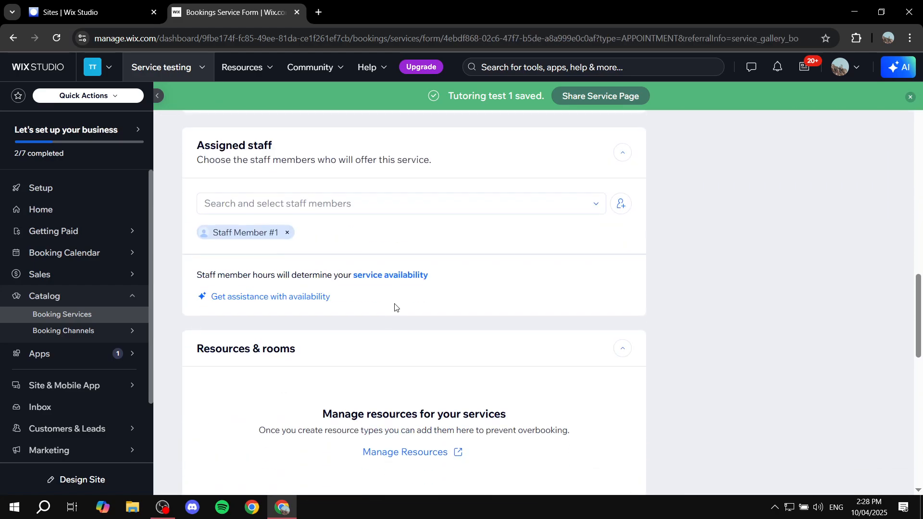
pyautogui.scroll(1, 322, 221)
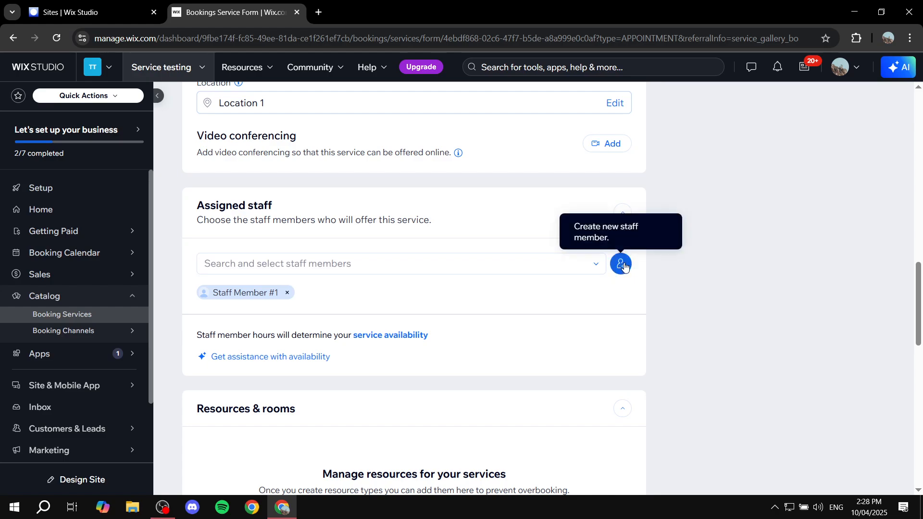
pyautogui.click(460, 414)
pyautogui.scroll(-5, 453, 395)
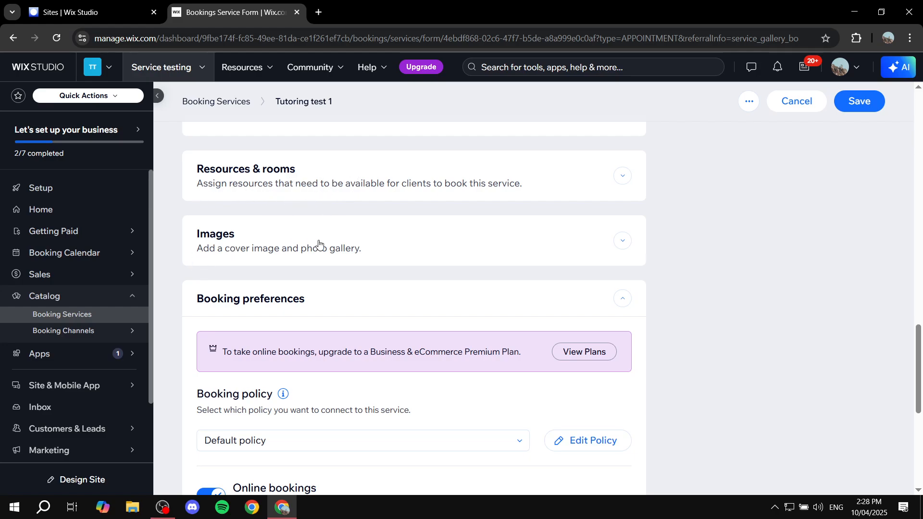
pyautogui.scroll(-6, 318, 244)
pyautogui.scroll(1, 326, 242)
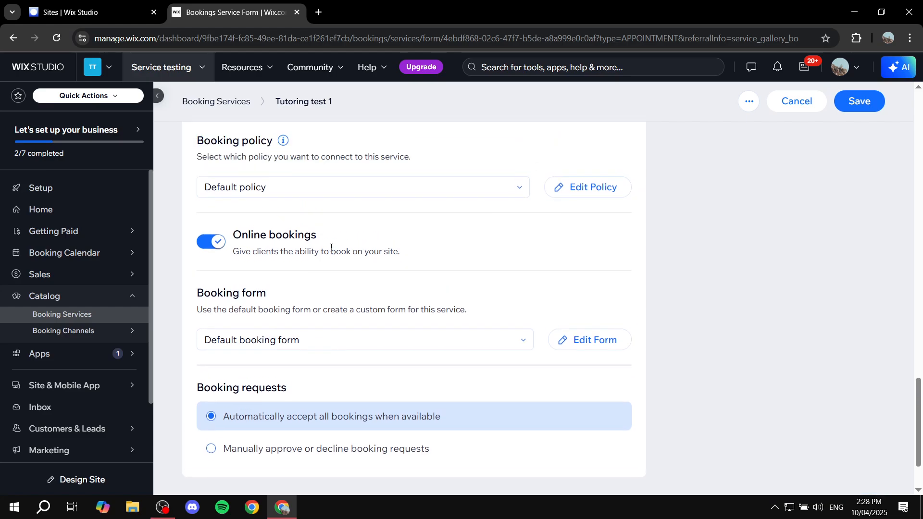
pyautogui.scroll(20, 373, 356)
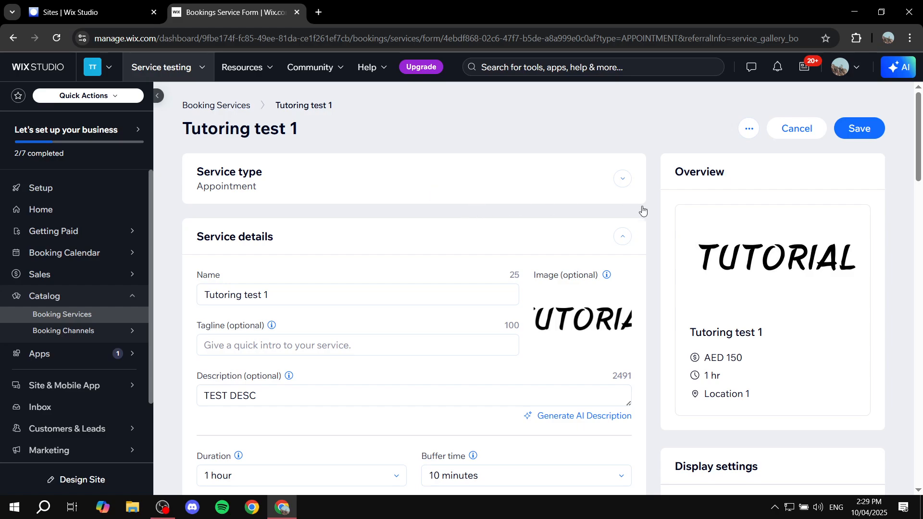
pyautogui.click(857, 129)
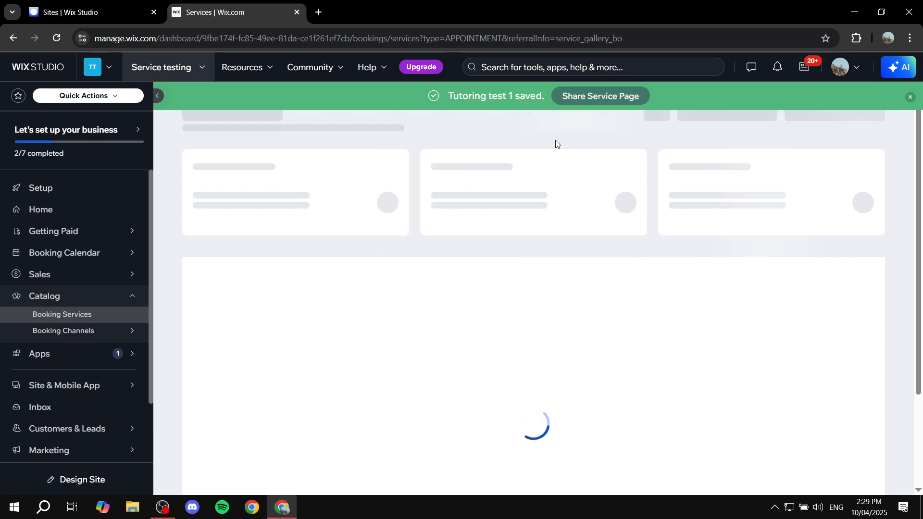
pyautogui.scroll(-2, 397, 282)
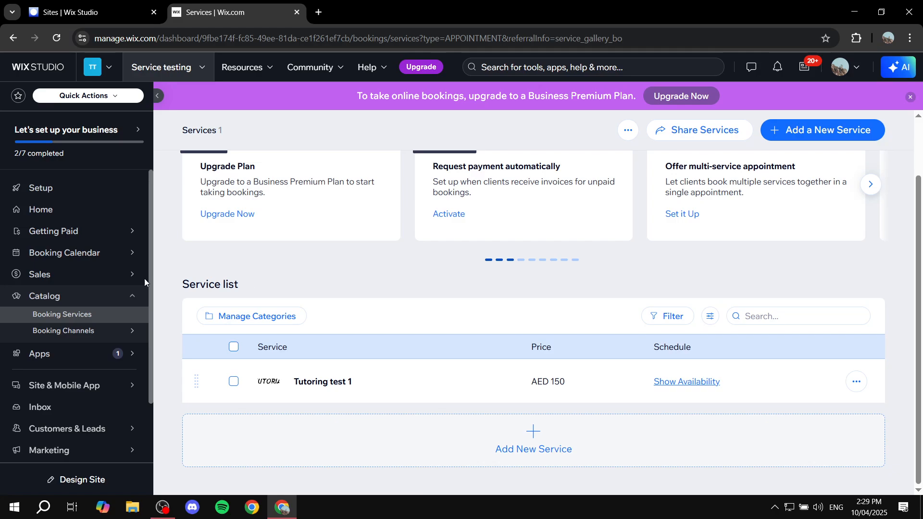
pyautogui.scroll(-2, 72, 259)
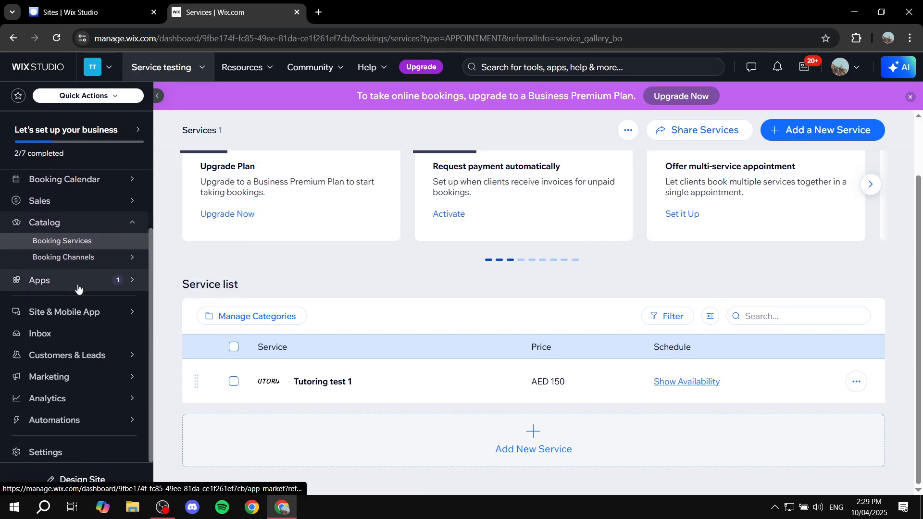
pyautogui.click(61, 451)
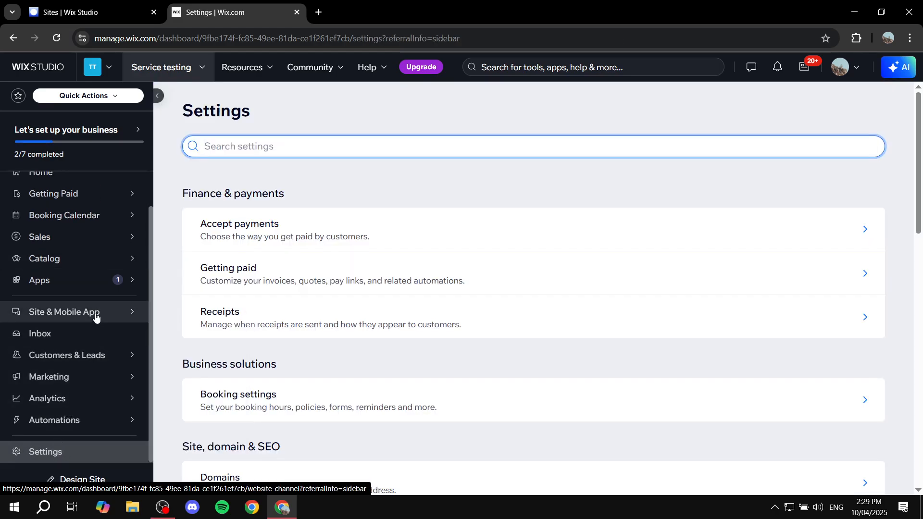
# Go to the site's Getting Paid setup and open the choice of payment methods to connect.
pyautogui.scroll(1, 92, 314)
pyautogui.moveTo(92, 231)
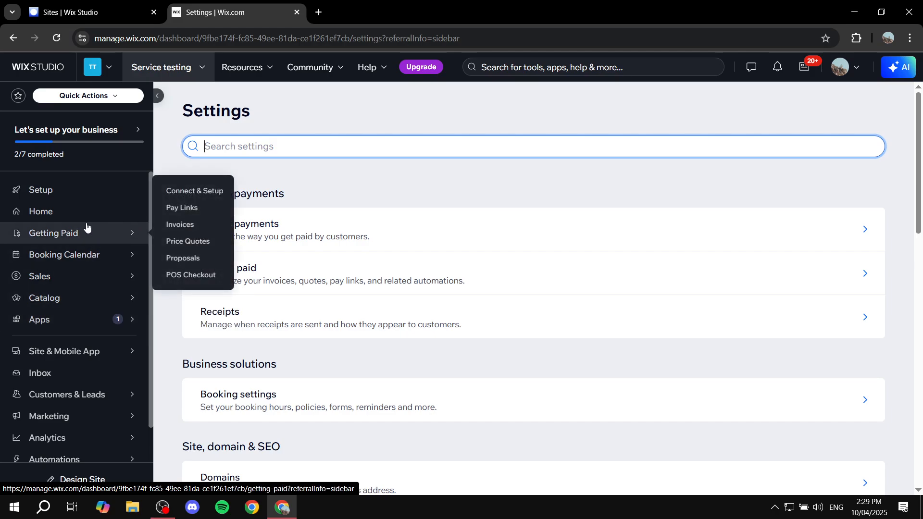
pyautogui.click(56, 236)
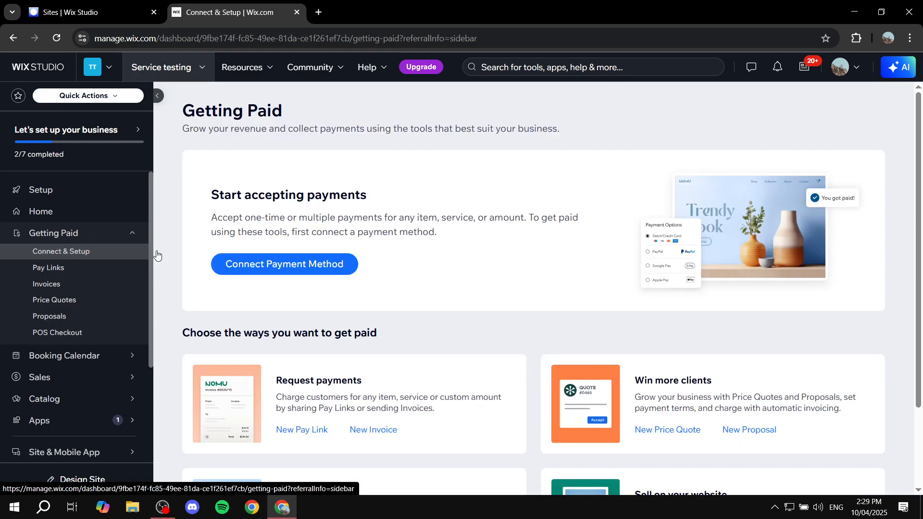
pyautogui.click(268, 265)
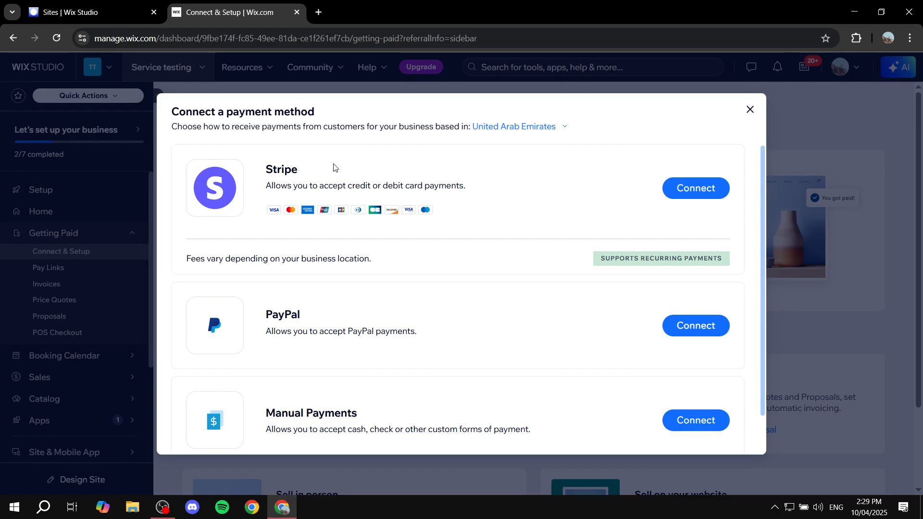
# Examine the Stripe, PayPal and Manual Payments methods offered for the business.
pyautogui.moveTo(351, 190); pyautogui.dragTo(471, 193)
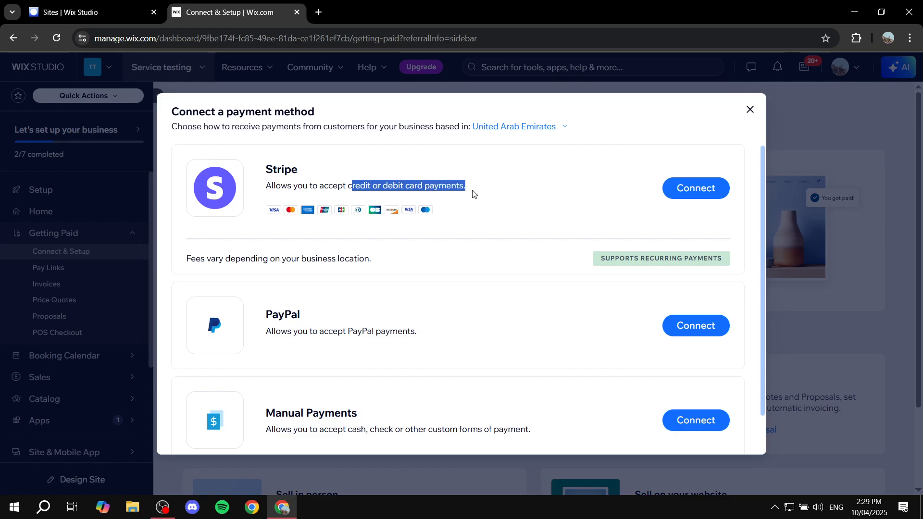
pyautogui.click(473, 194)
pyautogui.scroll(-1, 376, 282)
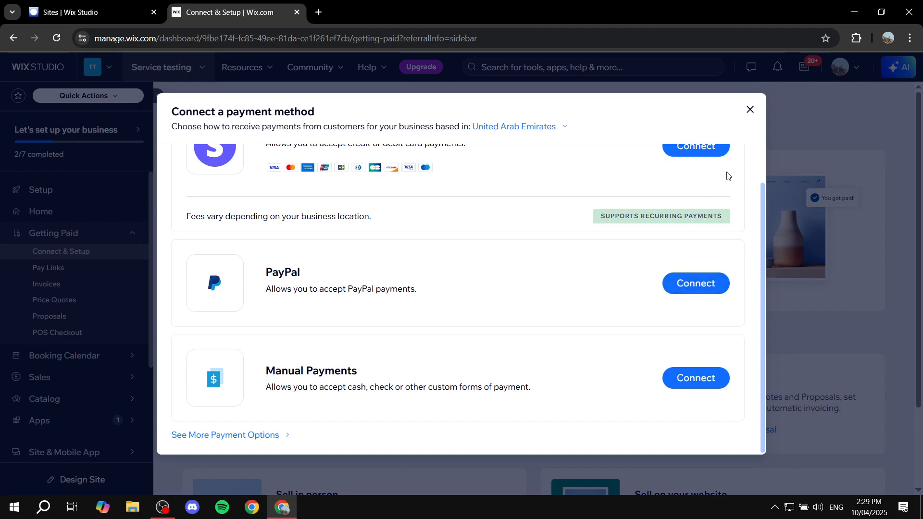
pyautogui.scroll(1, 546, 319)
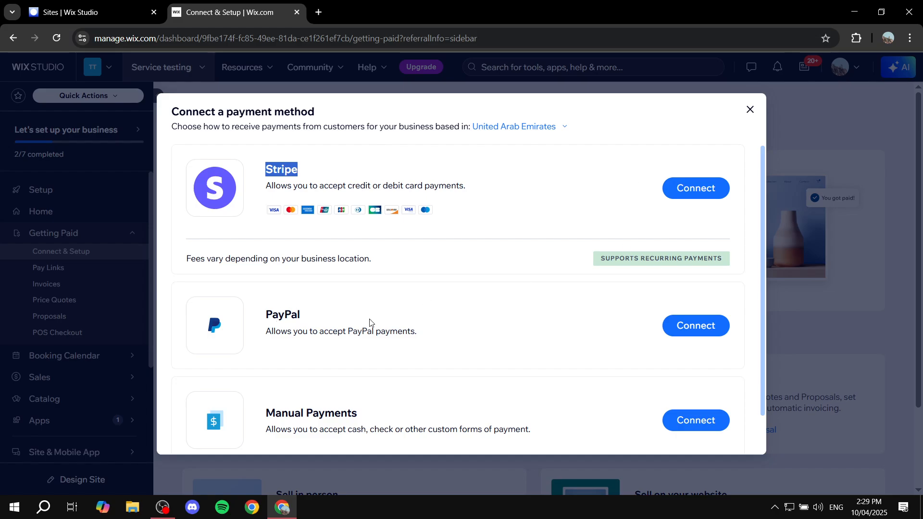
pyautogui.scroll(-1, 480, 322)
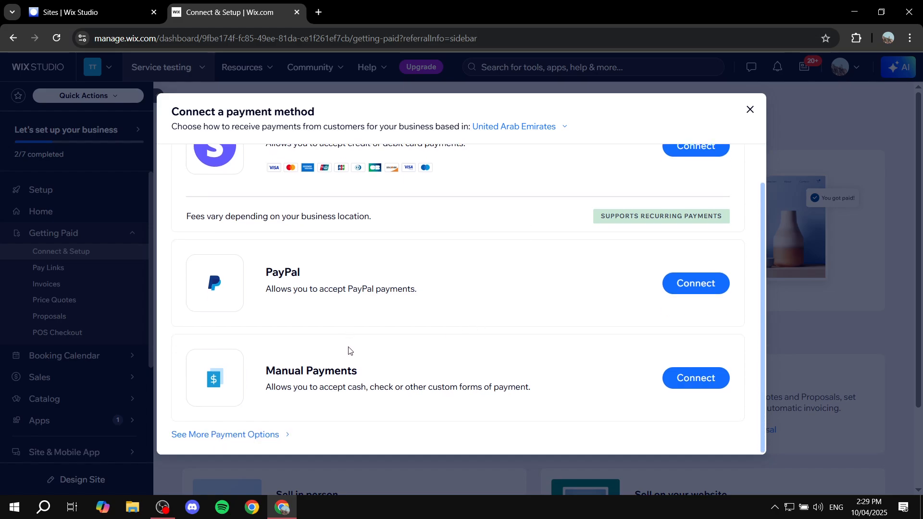
# Review the additional payment options and return to the Accept Payments overview, dismissing the business location prompt.
pyautogui.click(237, 439)
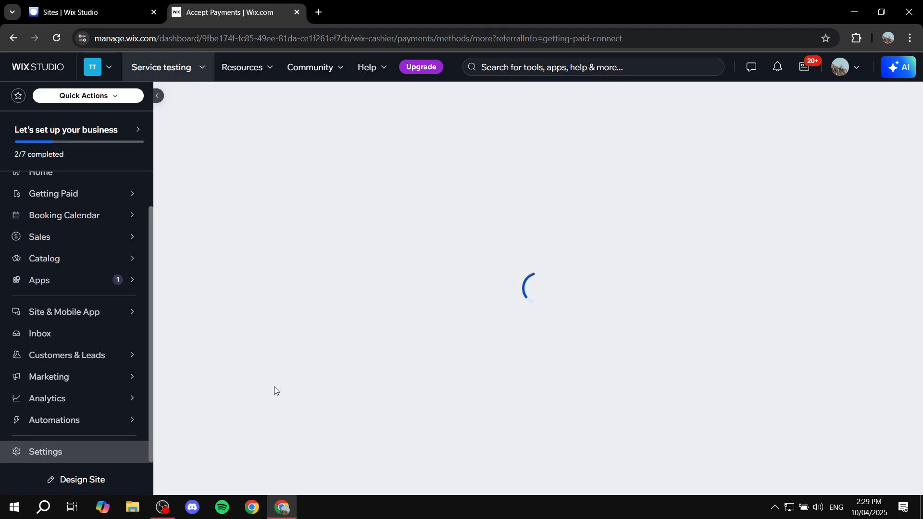
pyautogui.scroll(-3, 376, 321)
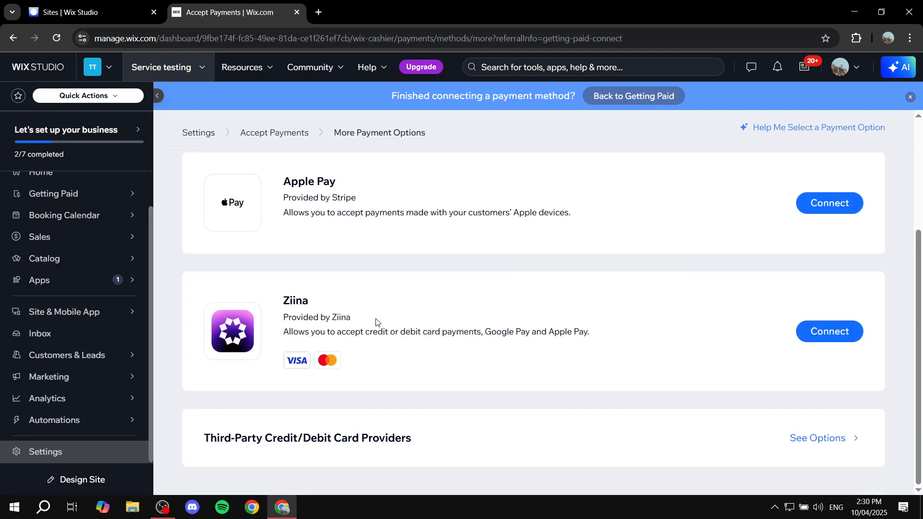
pyautogui.scroll(3, 406, 319)
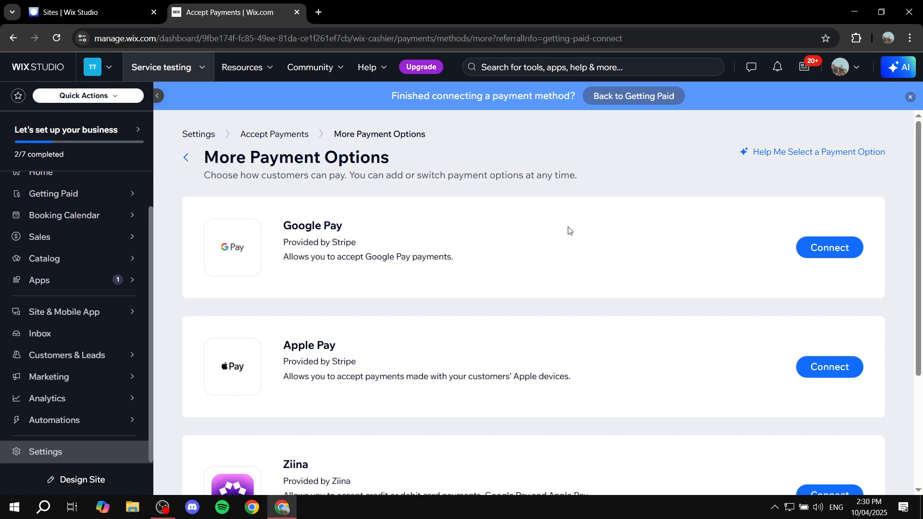
pyautogui.click(273, 136)
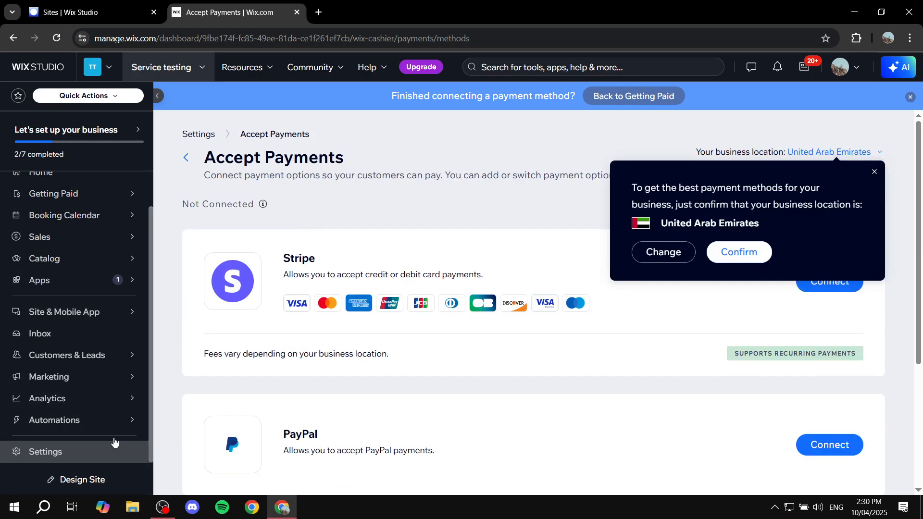
pyautogui.click(874, 172)
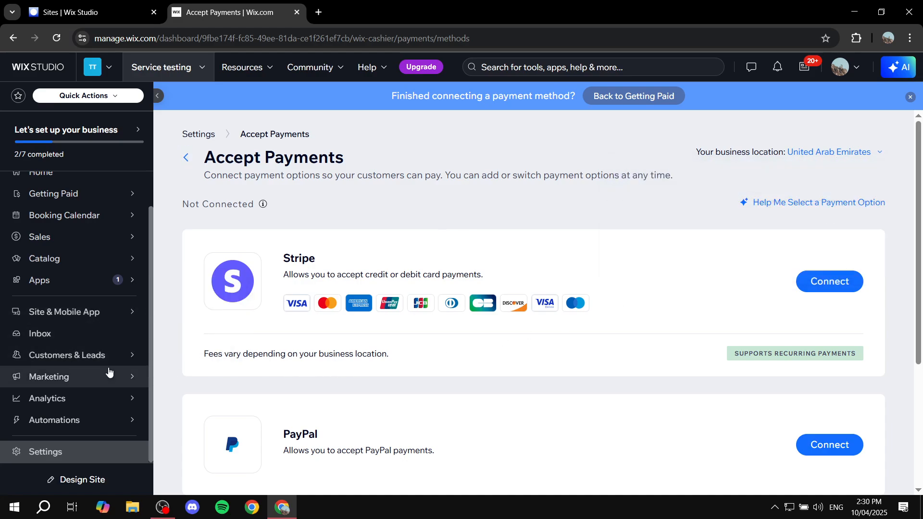
# Look over the booking calendar and the booking list, and bring up the staff work schedule.
pyautogui.moveTo(110, 374)
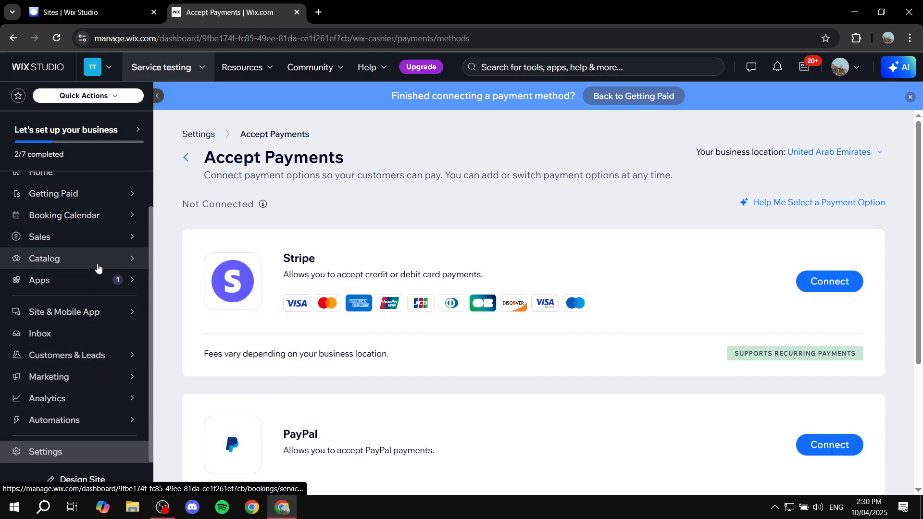
pyautogui.moveTo(98, 268)
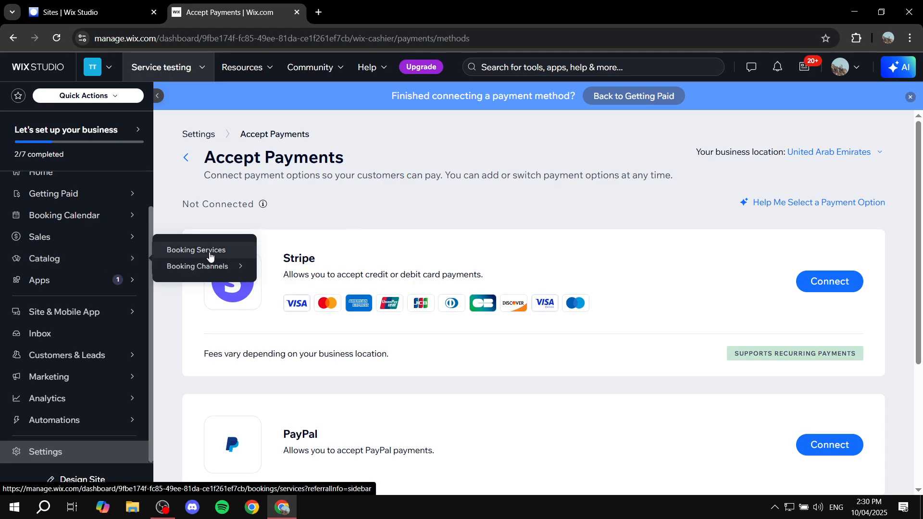
pyautogui.moveTo(144, 197)
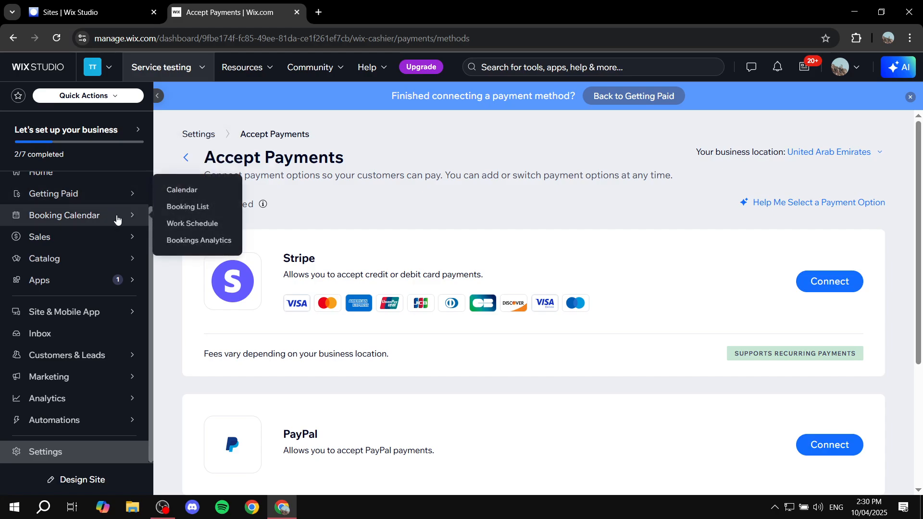
pyautogui.scroll(1, 72, 216)
pyautogui.moveTo(73, 259)
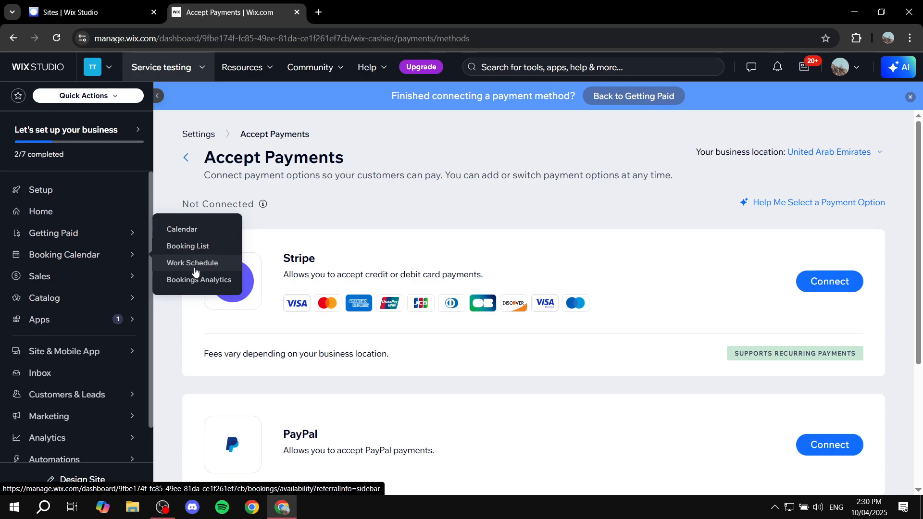
pyautogui.click(198, 231)
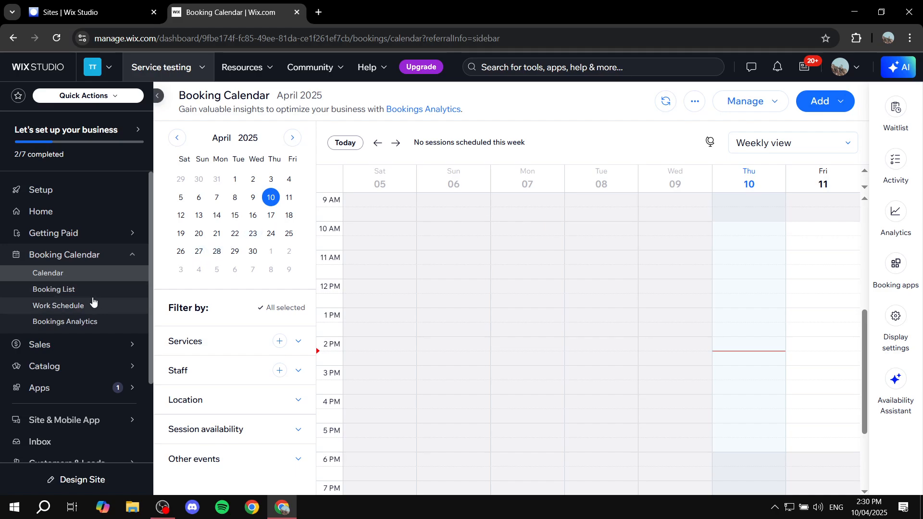
pyautogui.click(67, 290)
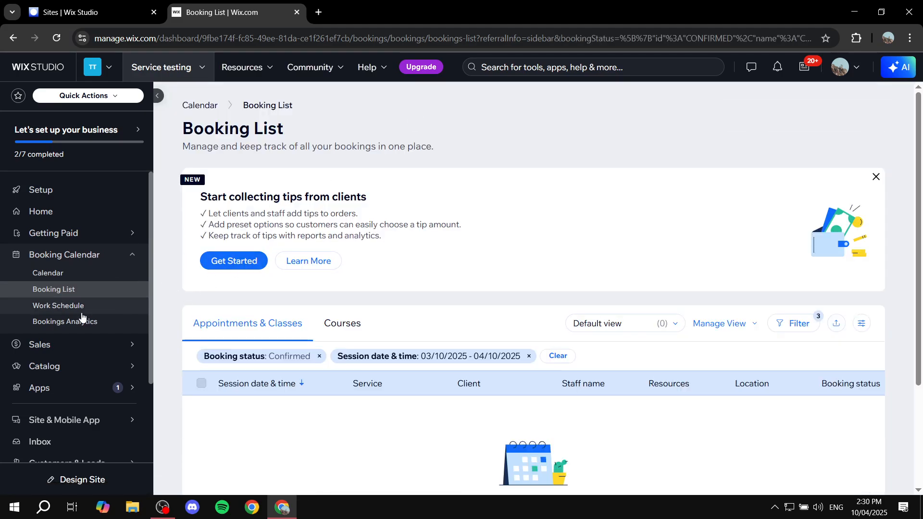
pyautogui.click(72, 308)
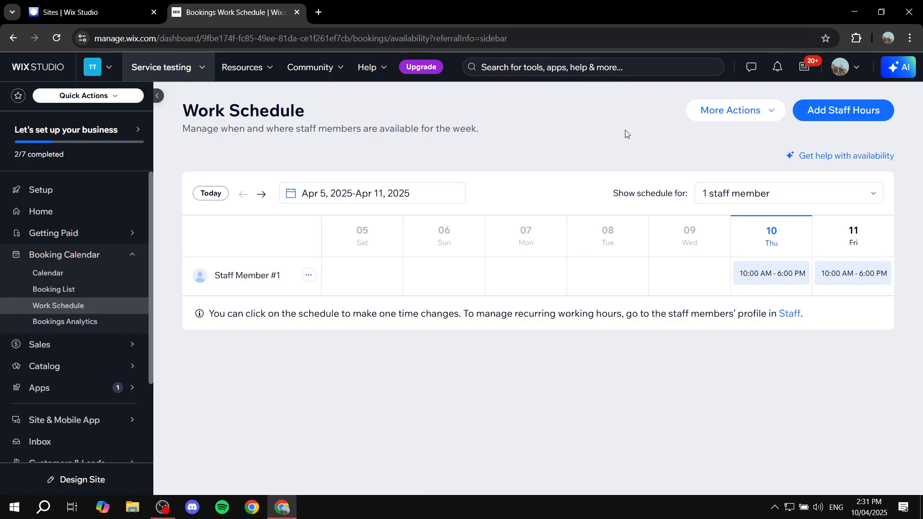
# Open the default booking hours for editing from the work schedule and review every day's working times.
pyautogui.click(750, 110)
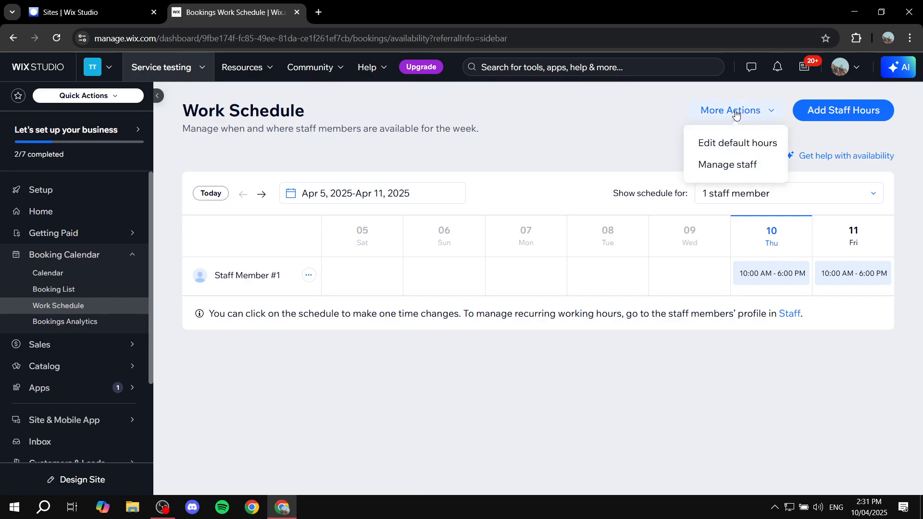
pyautogui.click(727, 144)
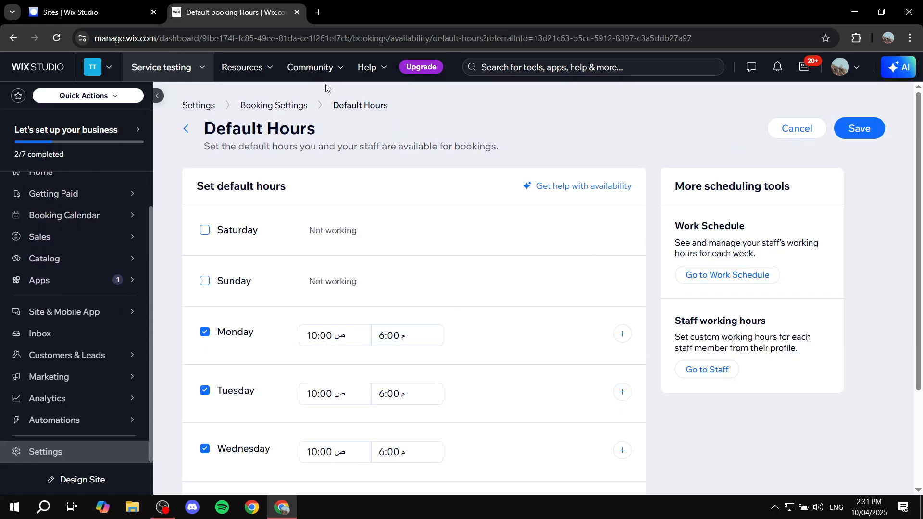
pyautogui.scroll(-3, 473, 238)
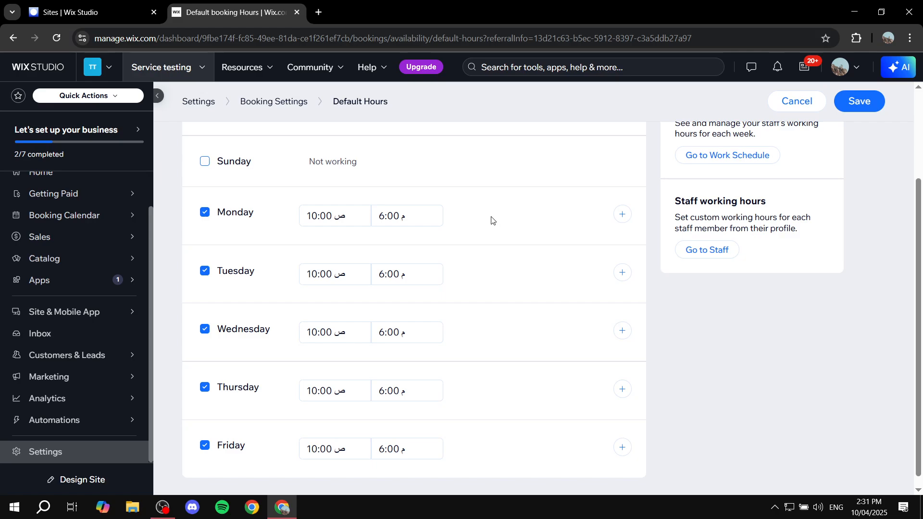
pyautogui.scroll(3, 430, 233)
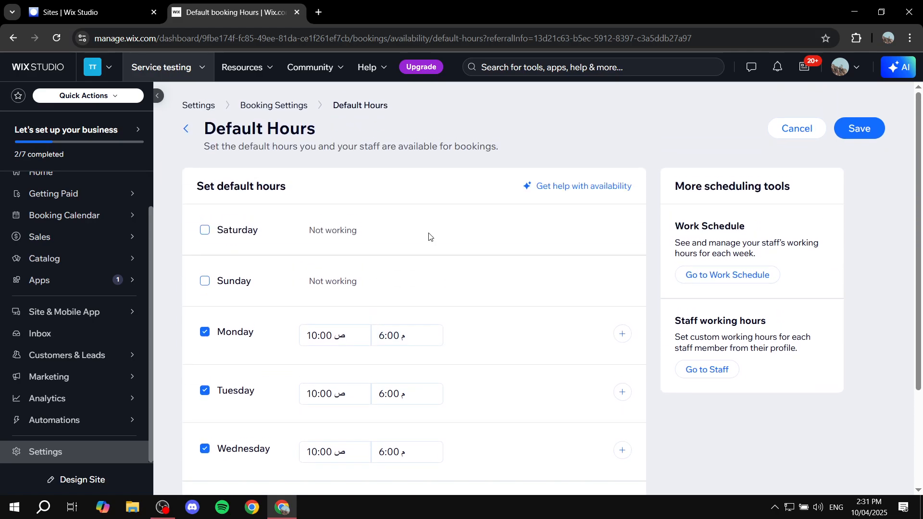
pyautogui.click(206, 233)
pyautogui.click(207, 232)
pyautogui.scroll(-3, 213, 277)
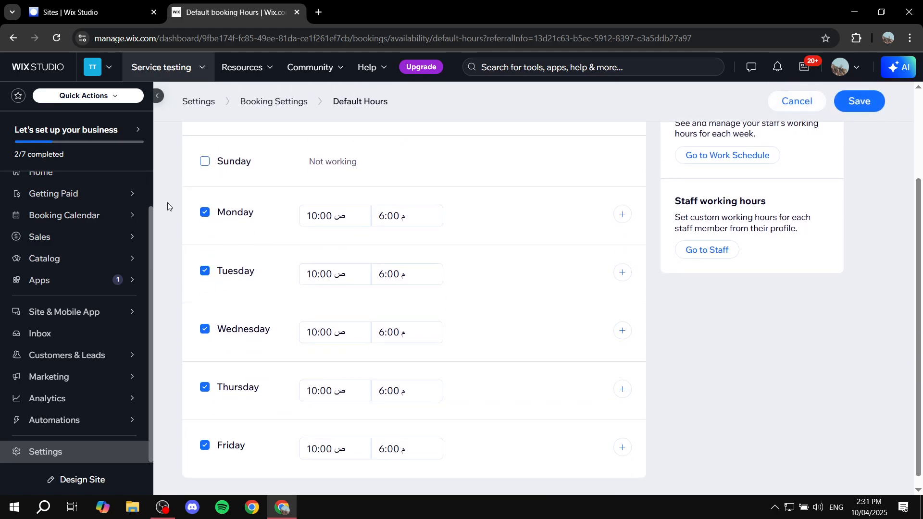
pyautogui.scroll(-1, 212, 287)
pyautogui.scroll(3, 288, 377)
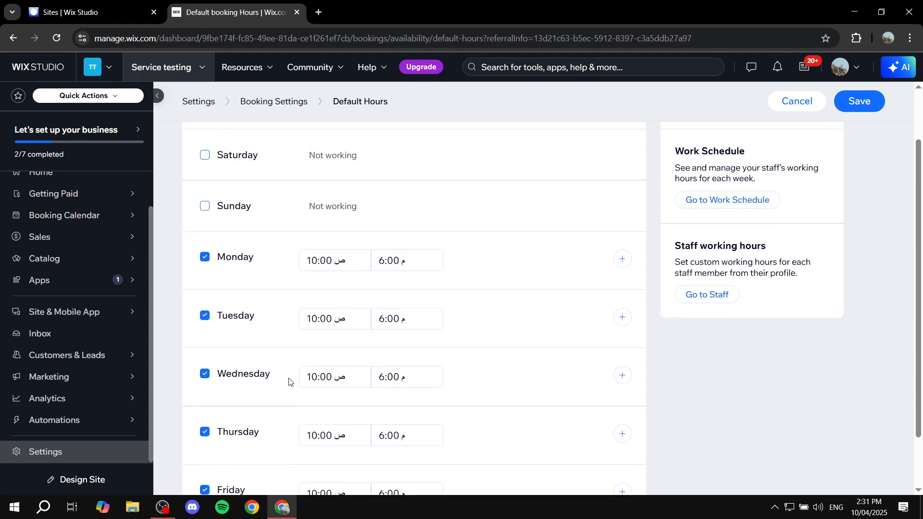
pyautogui.click(340, 328)
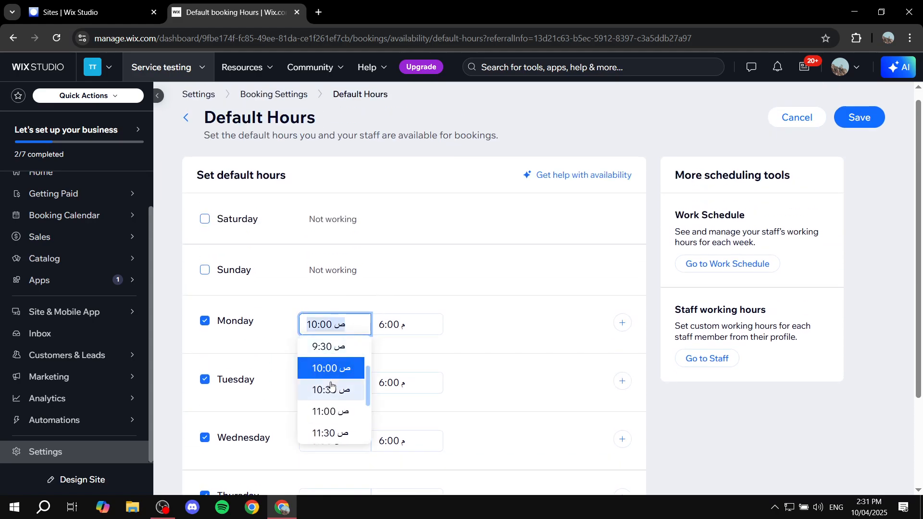
pyautogui.scroll(-4, 332, 383)
pyautogui.scroll(2, 345, 382)
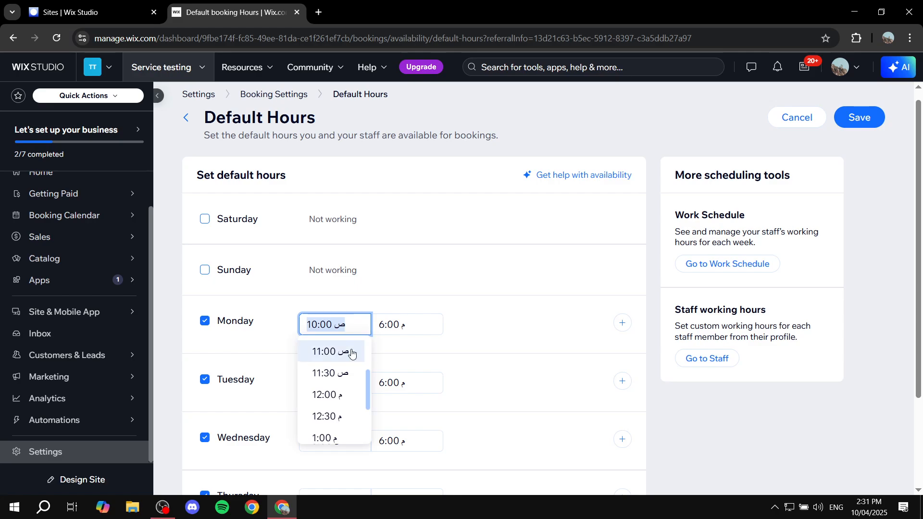
pyautogui.click(340, 323)
pyautogui.click(466, 309)
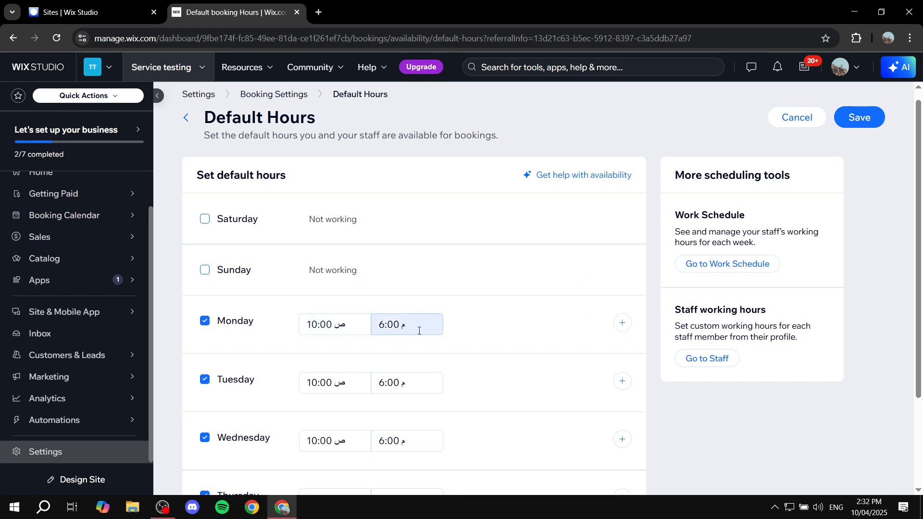
# Add two extra ranges of working hours to Monday and delete the last one added.
pyautogui.click(625, 324)
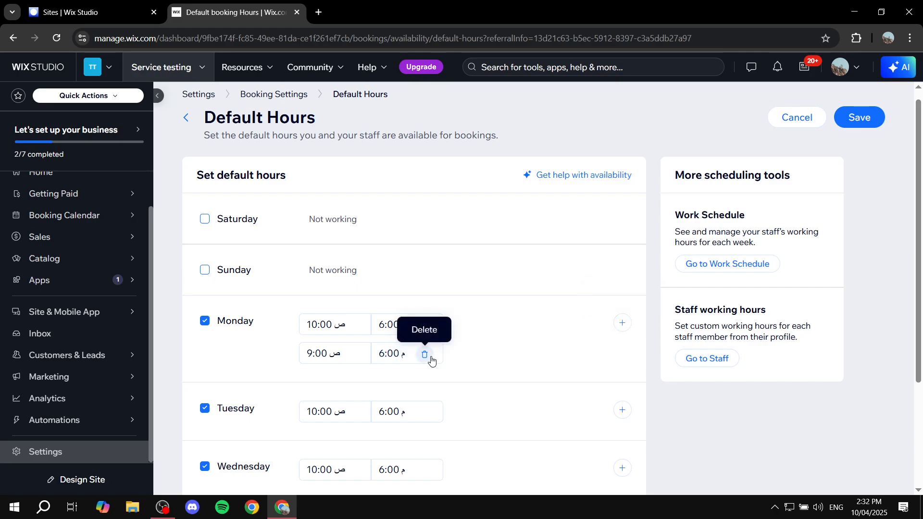
pyautogui.click(622, 323)
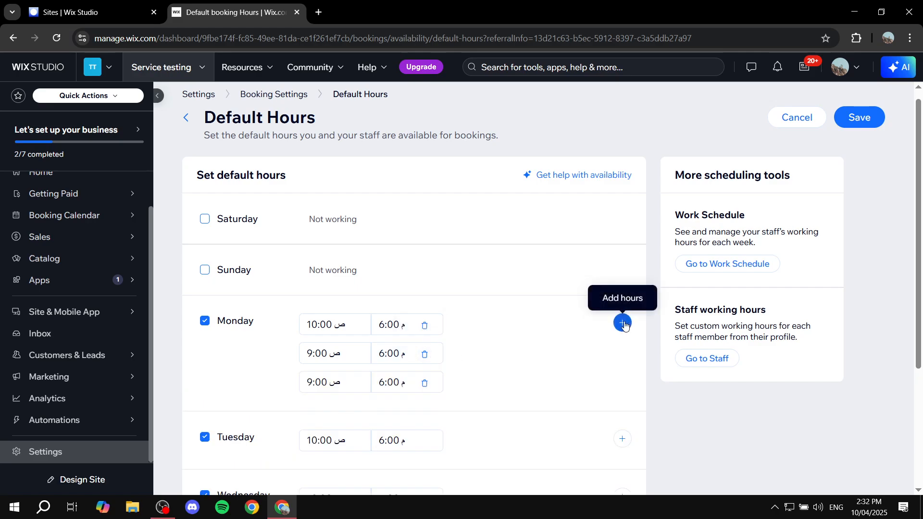
pyautogui.click(423, 383)
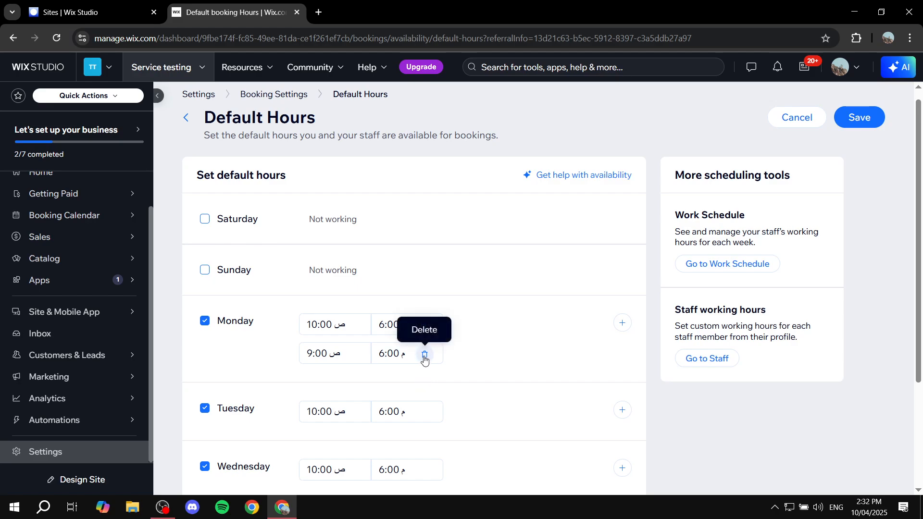
# Set Friday as a non-working day in the default hours.
pyautogui.scroll(-3, 231, 372)
pyautogui.scroll(3, 252, 379)
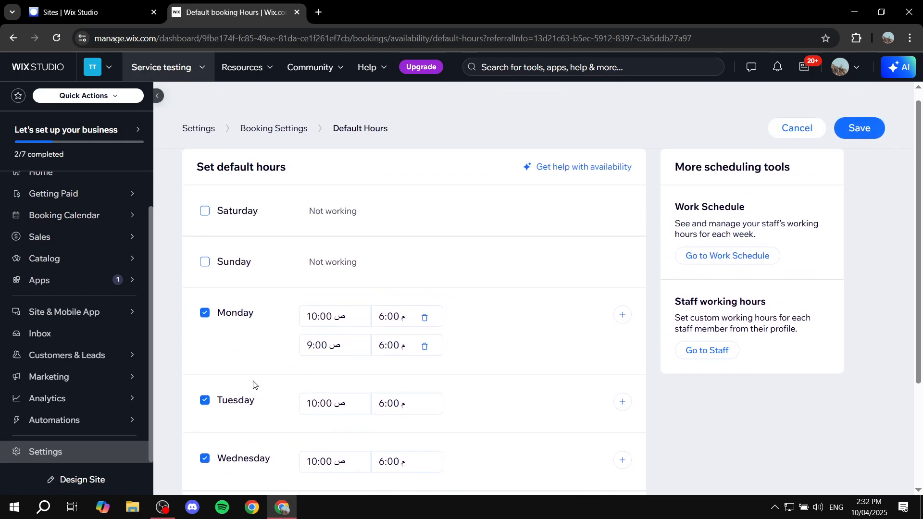
pyautogui.scroll(2, 254, 384)
pyautogui.scroll(-4, 225, 370)
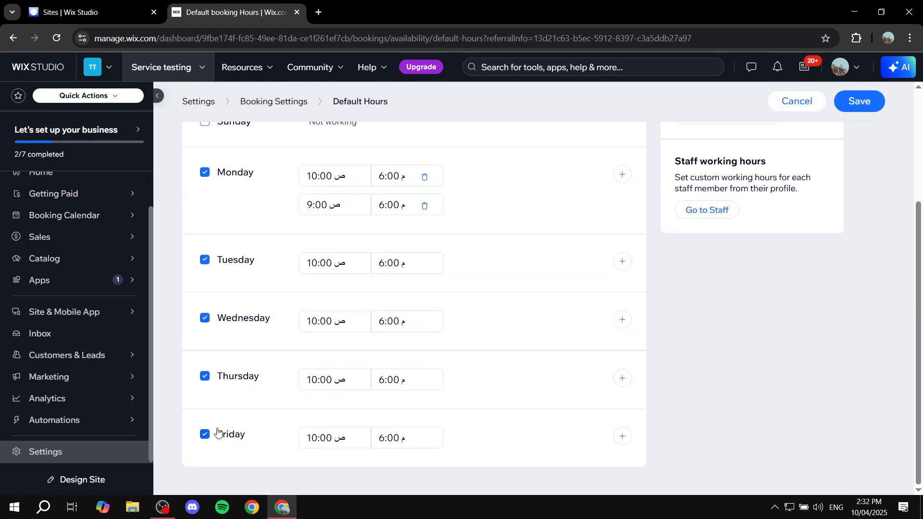
pyautogui.click(205, 436)
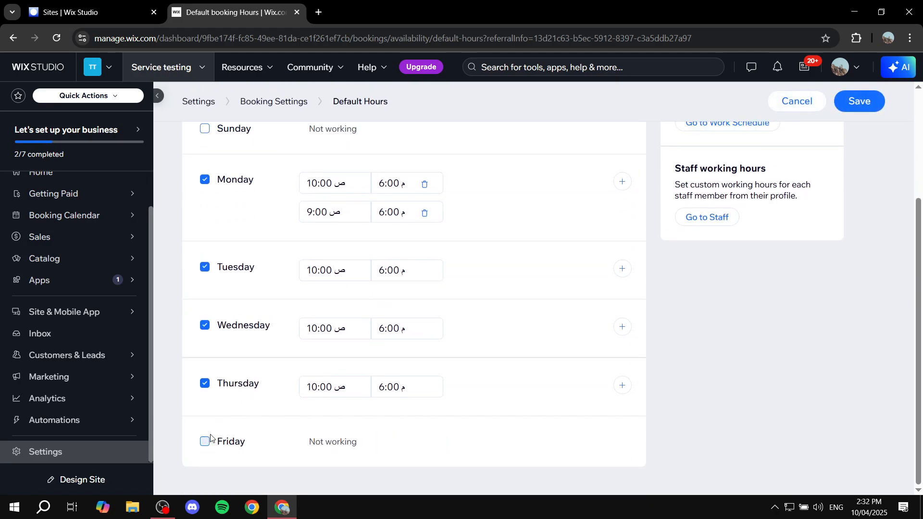
# Delete Monday's extra hours starting at 9:00 and save the default booking hours.
pyautogui.scroll(3, 391, 406)
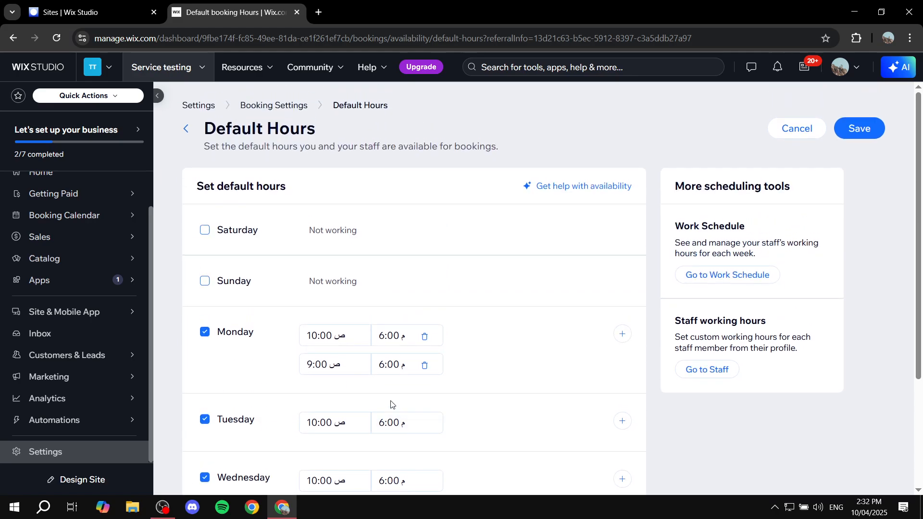
pyautogui.click(424, 366)
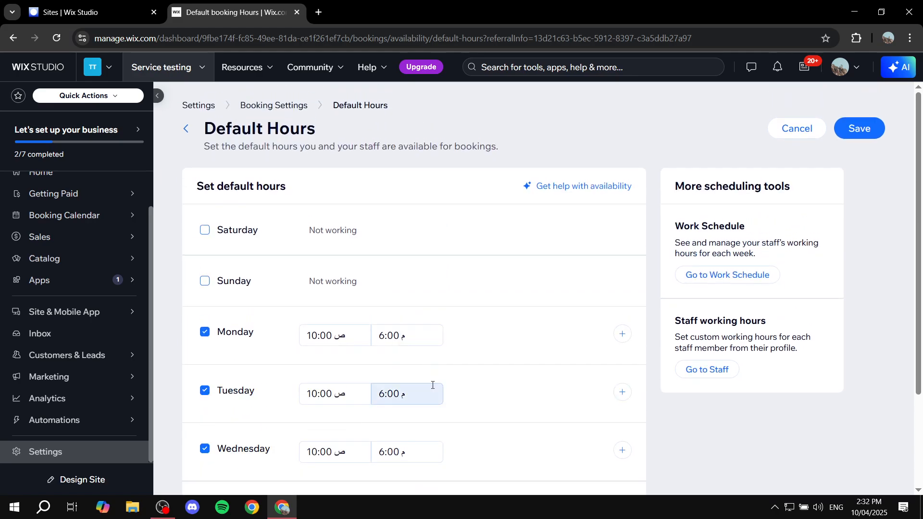
pyautogui.click(855, 128)
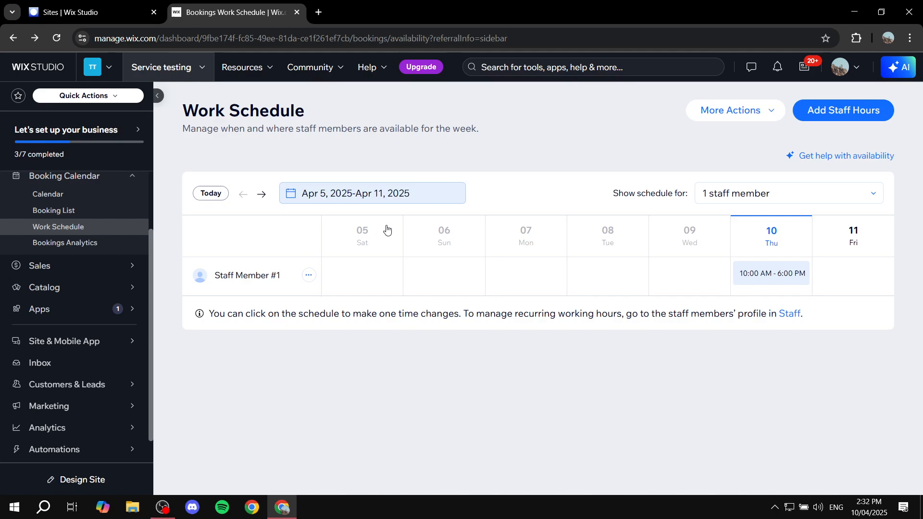
# Return to the site dashboard's home page.
pyautogui.scroll(2, 82, 292)
pyautogui.click(73, 212)
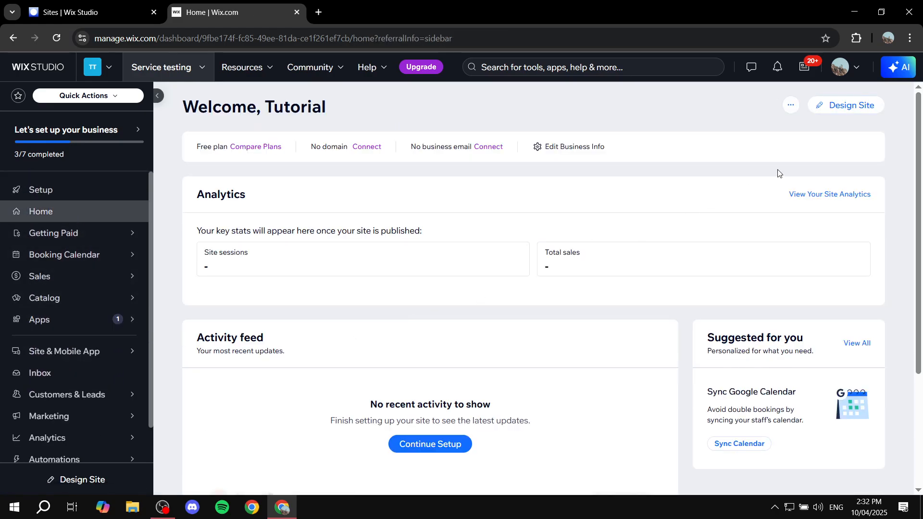
# Start the site design from a template and open the Bike Repair Shop template in the site editor.
pyautogui.click(842, 111)
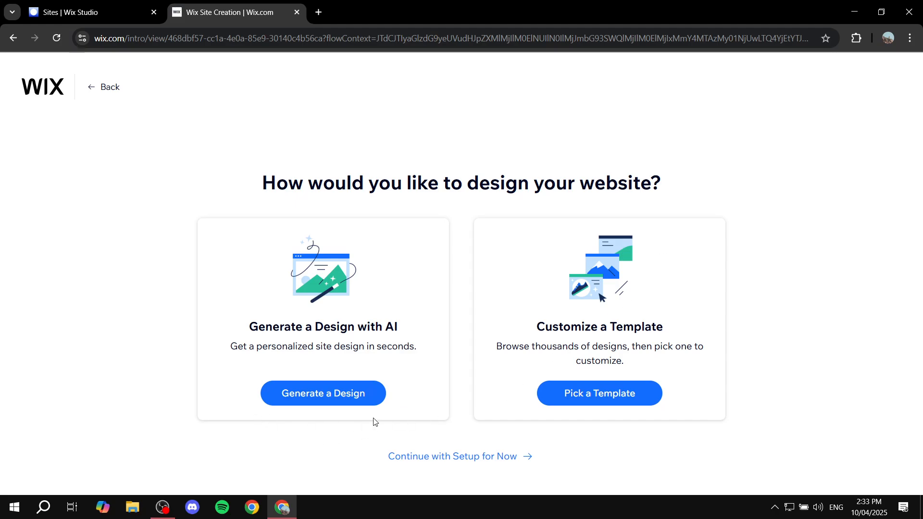
pyautogui.moveTo(378, 326); pyautogui.dragTo(450, 322)
pyautogui.moveTo(531, 332); pyautogui.dragTo(694, 322)
pyautogui.click(691, 316)
pyautogui.click(601, 393)
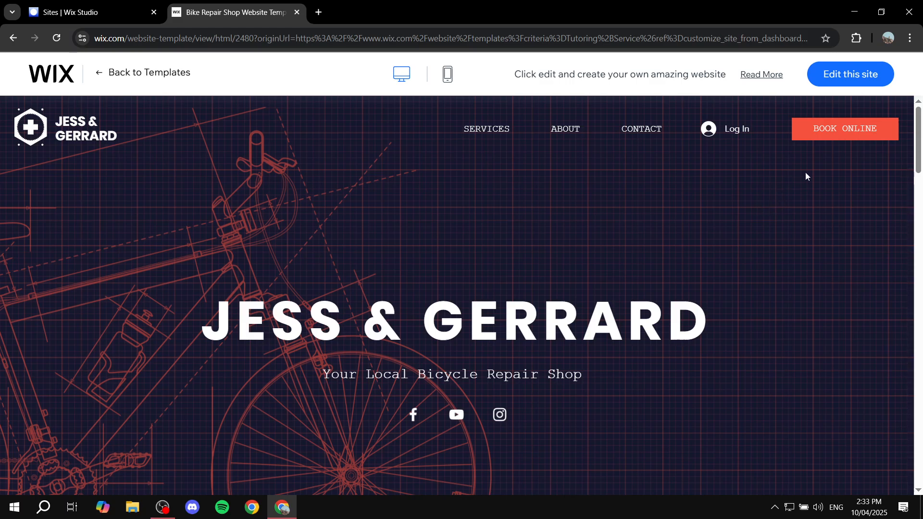
pyautogui.click(860, 76)
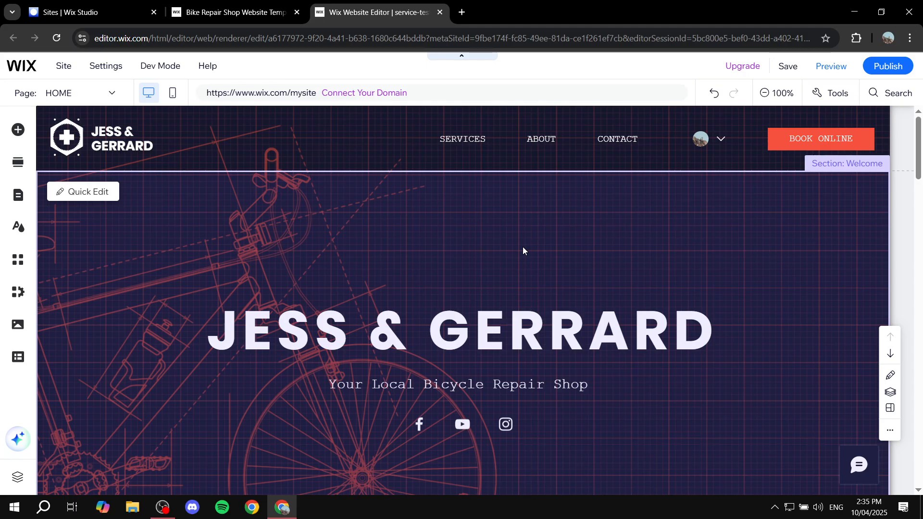
# Delete the strip with the OUR SERVICES heading and the template's service list from the home page's Services section.
pyautogui.scroll(-12, 495, 289)
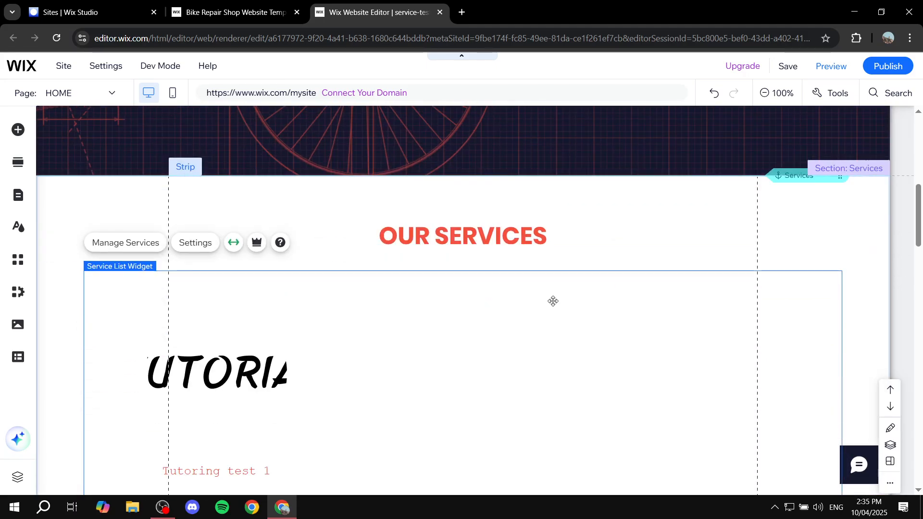
pyautogui.scroll(5, 548, 306)
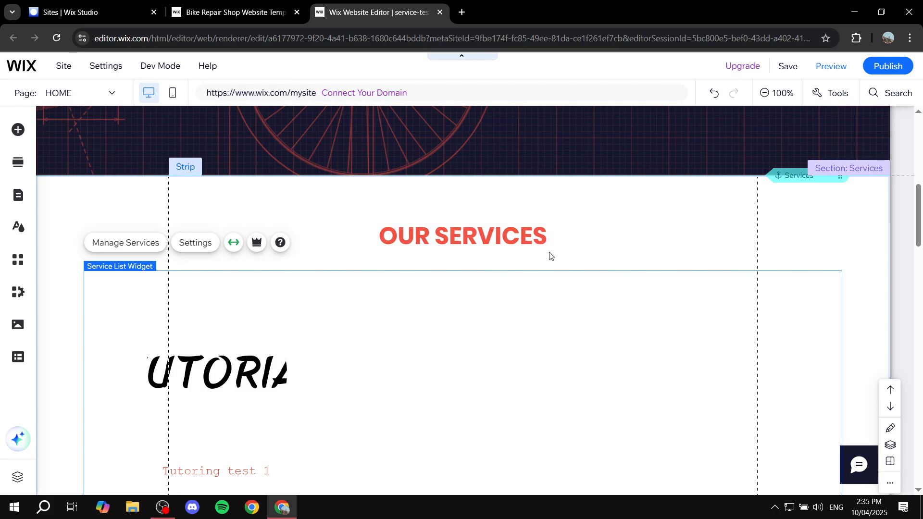
pyautogui.scroll(-7, 592, 253)
pyautogui.scroll(5, 592, 257)
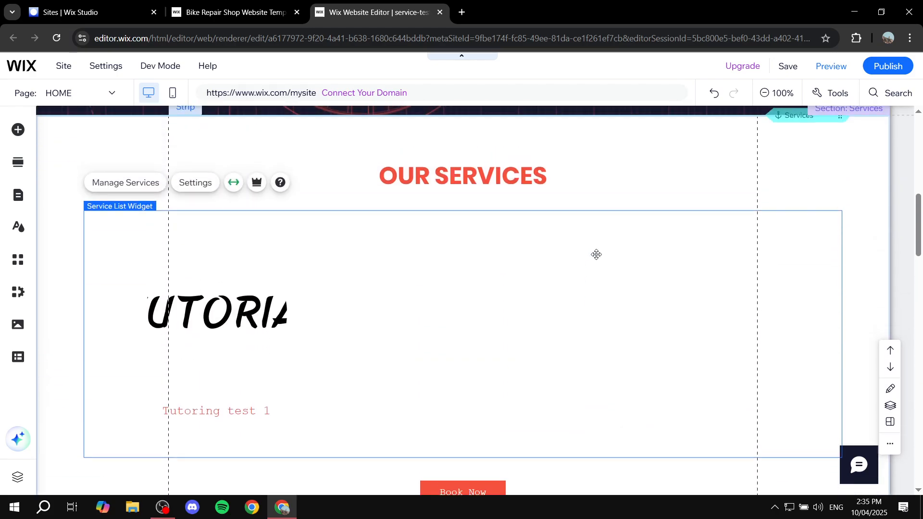
pyautogui.click(651, 178)
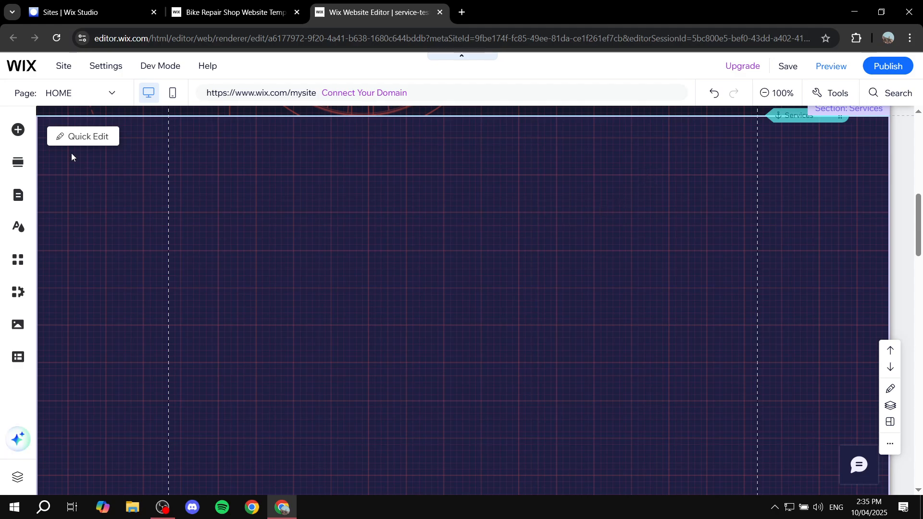
# Look through the list of site pages, including the bookings pages, and stay on the HOME page.
pyautogui.click(92, 96)
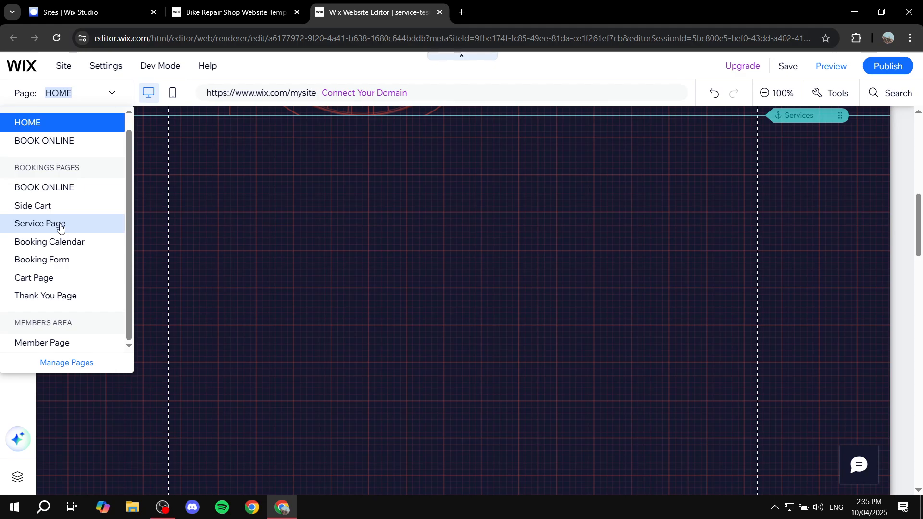
pyautogui.click(78, 126)
pyautogui.scroll(5, 377, 200)
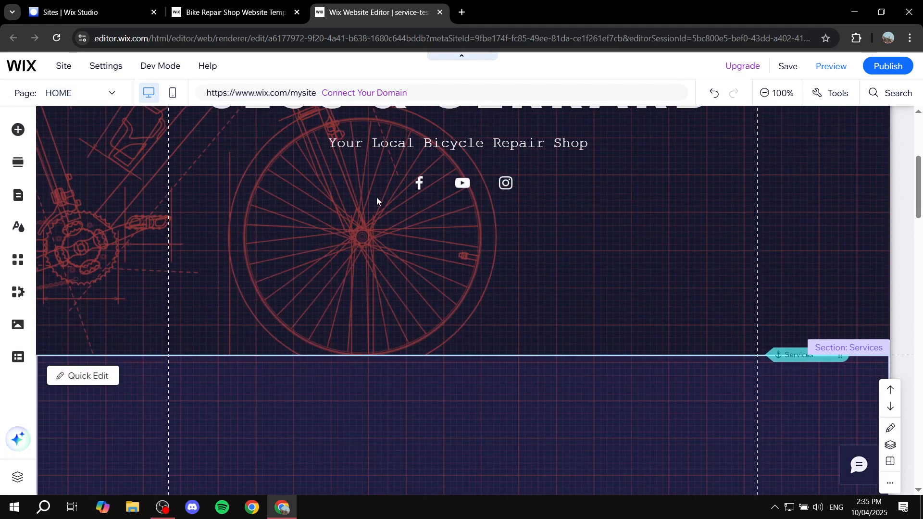
# Delete the emptied Services and About sections from the home page.
pyautogui.scroll(-7, 380, 201)
pyautogui.scroll(-3, 408, 217)
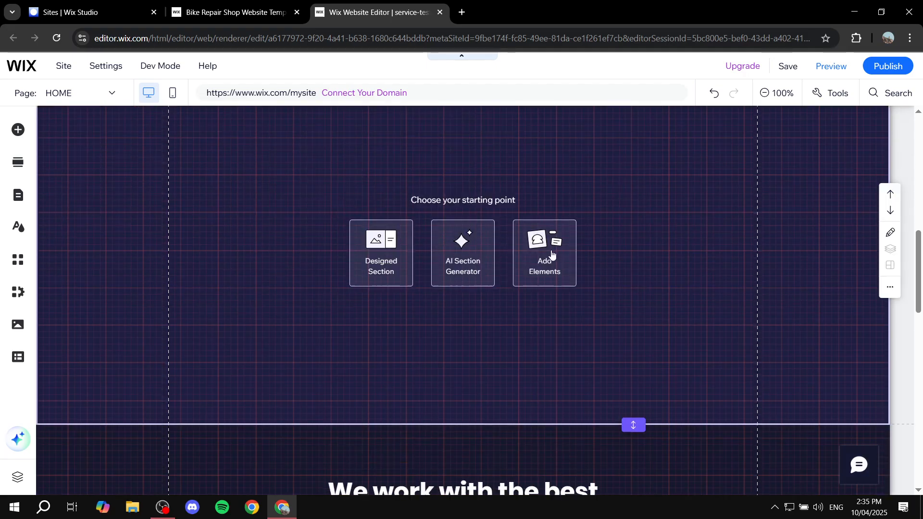
pyautogui.scroll(5, 301, 287)
pyautogui.scroll(-4, 440, 247)
pyautogui.scroll(-2, 440, 247)
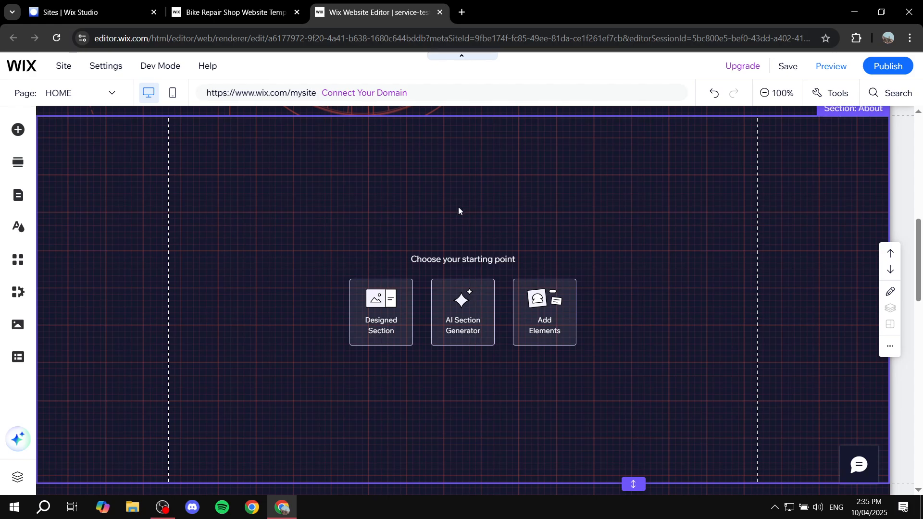
pyautogui.scroll(-7, 457, 206)
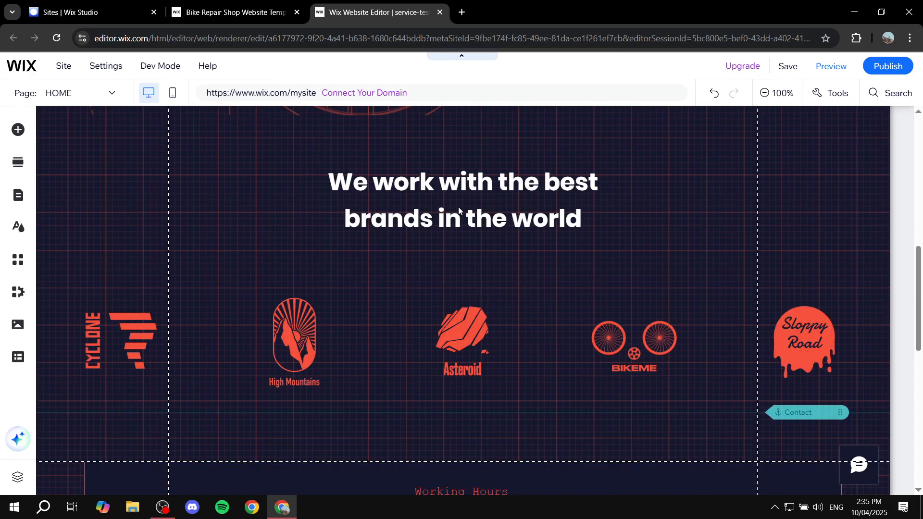
pyautogui.scroll(-8, 458, 207)
# Add a blank section between the Welcome and Brands sections of the home page.
pyautogui.scroll(15, 457, 239)
pyautogui.scroll(-3, 464, 222)
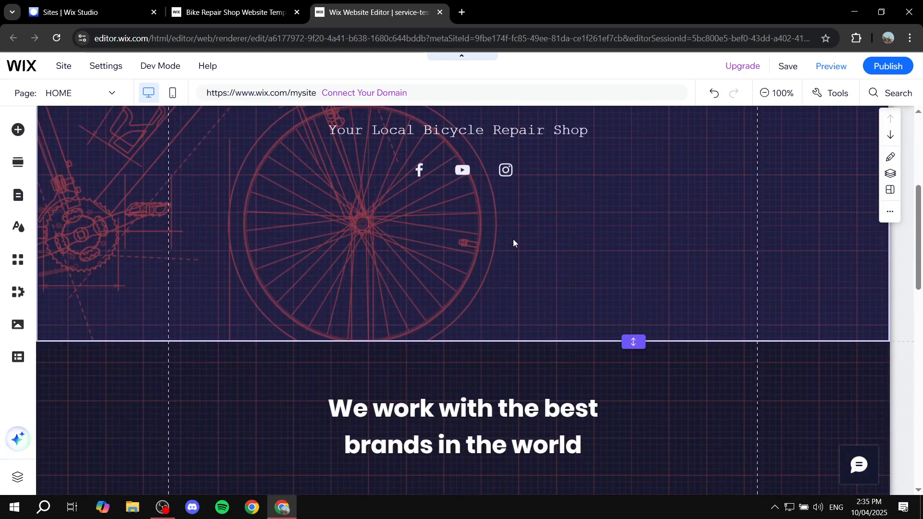
pyautogui.scroll(5, 432, 298)
pyautogui.scroll(-9, 492, 264)
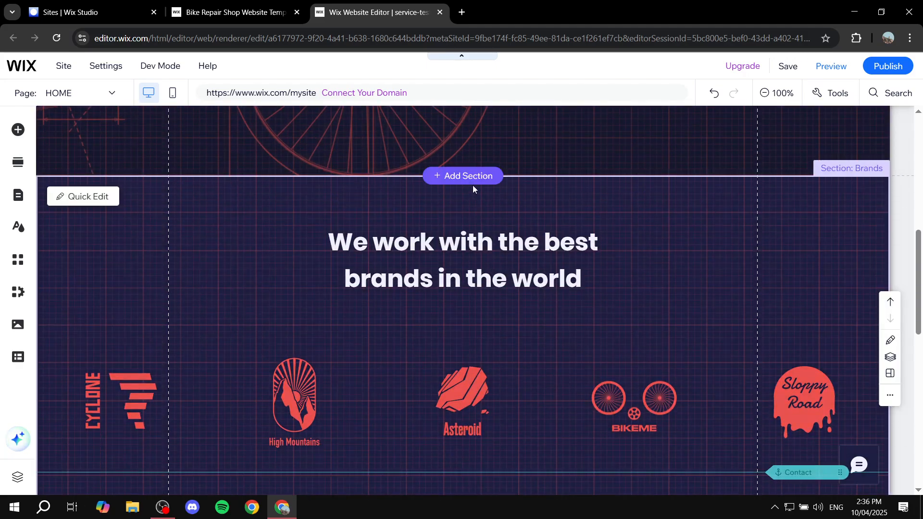
pyautogui.click(469, 178)
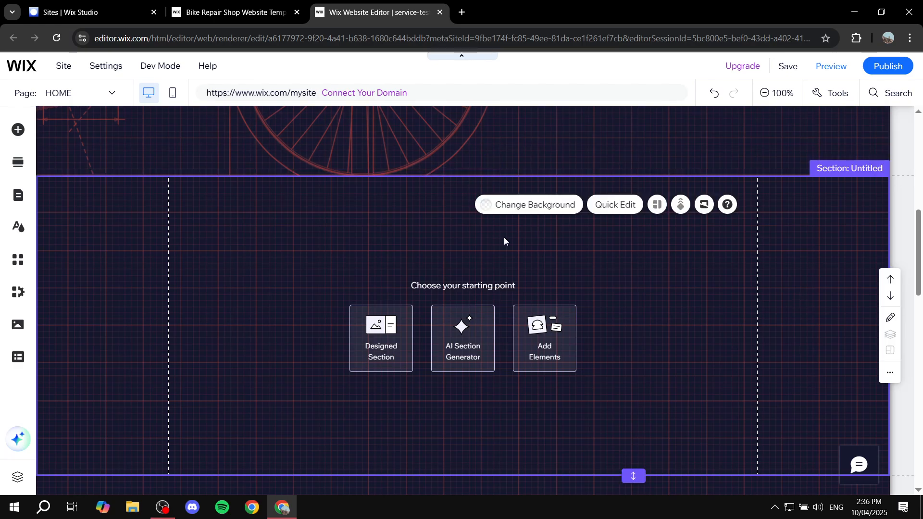
# Insert the three-card Service List element from the Bookings elements into the new section and align it near the section's upper edge.
pyautogui.click(17, 129)
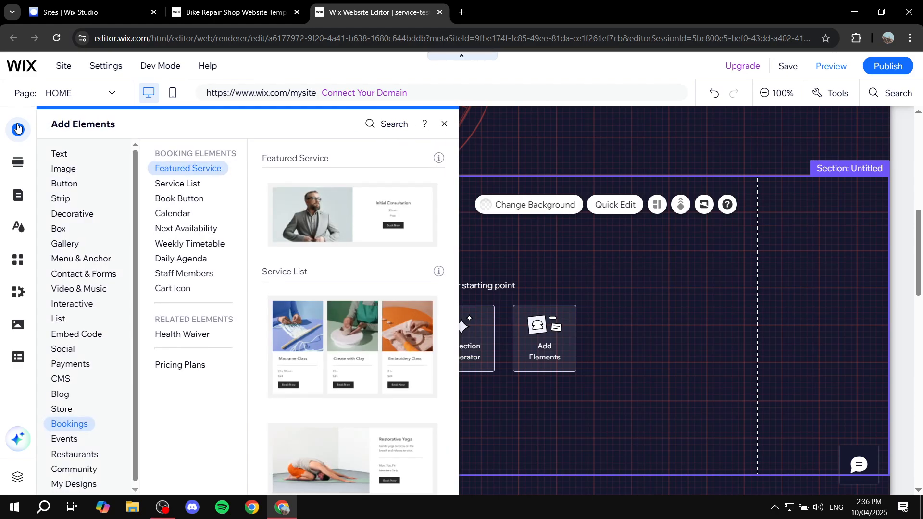
pyautogui.moveTo(68, 421)
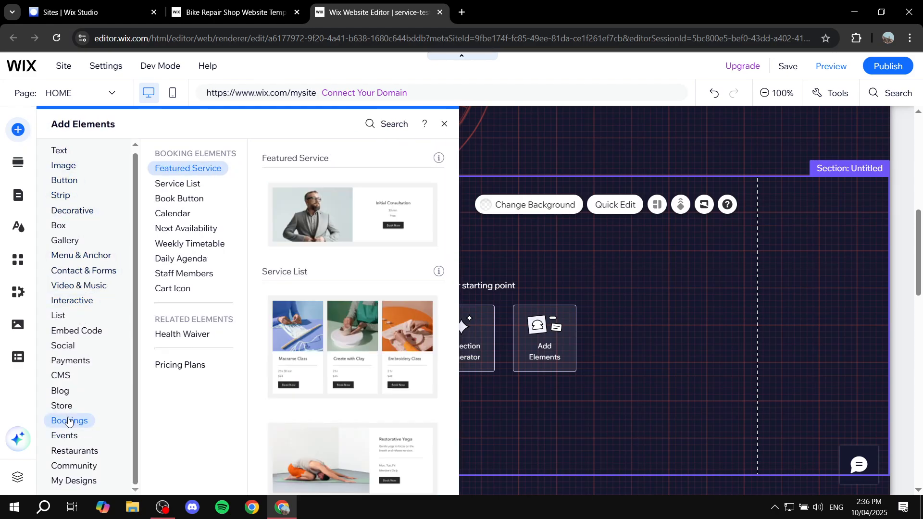
pyautogui.moveTo(192, 182)
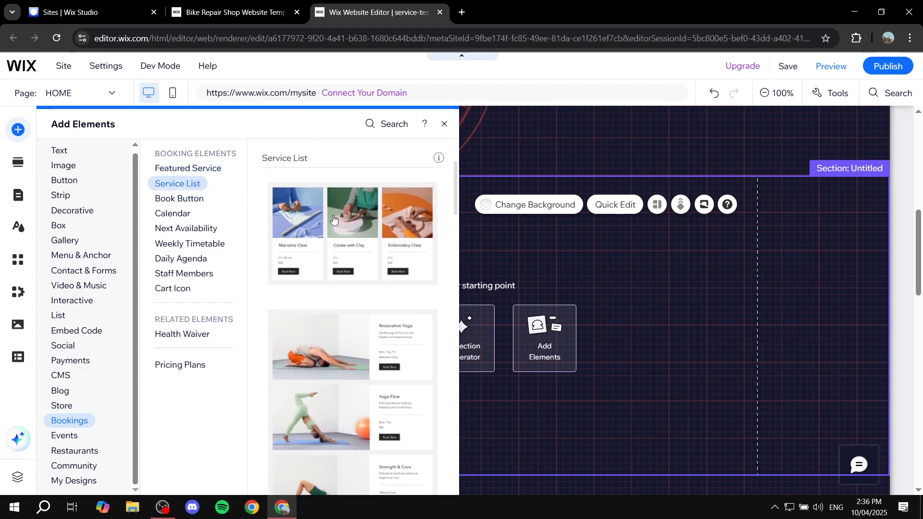
pyautogui.moveTo(332, 220); pyautogui.dragTo(458, 311)
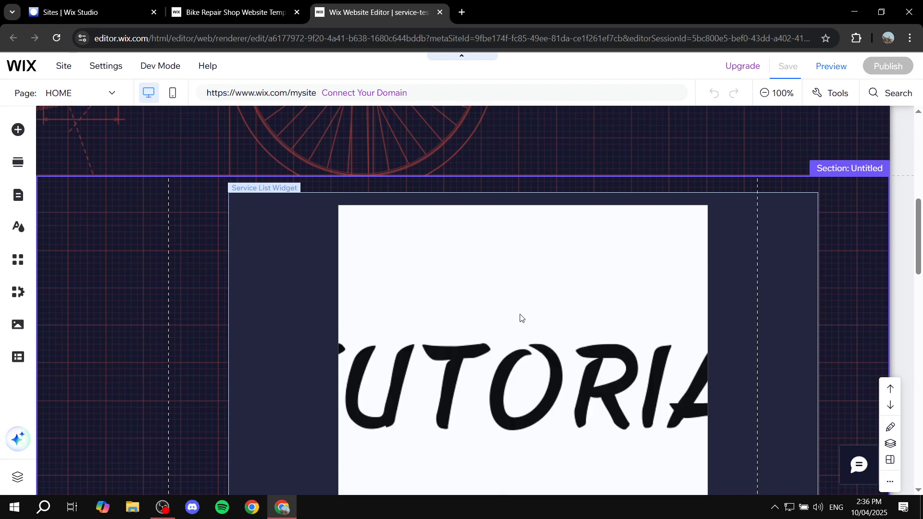
pyautogui.click(513, 313)
pyautogui.moveTo(513, 313); pyautogui.dragTo(474, 264)
# Narrow the Service List widget so its width fits more closely around the tutoring service card.
pyautogui.scroll(-5, 335, 290)
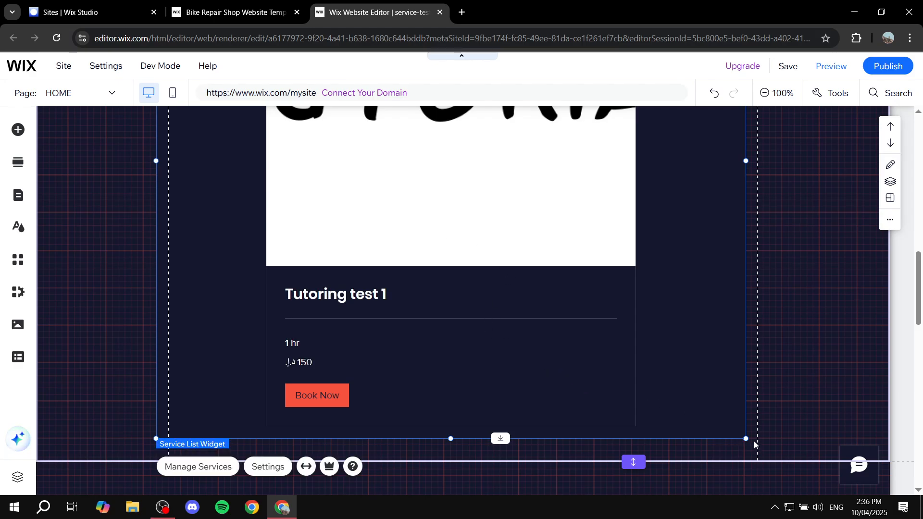
pyautogui.moveTo(742, 437); pyautogui.dragTo(619, 390)
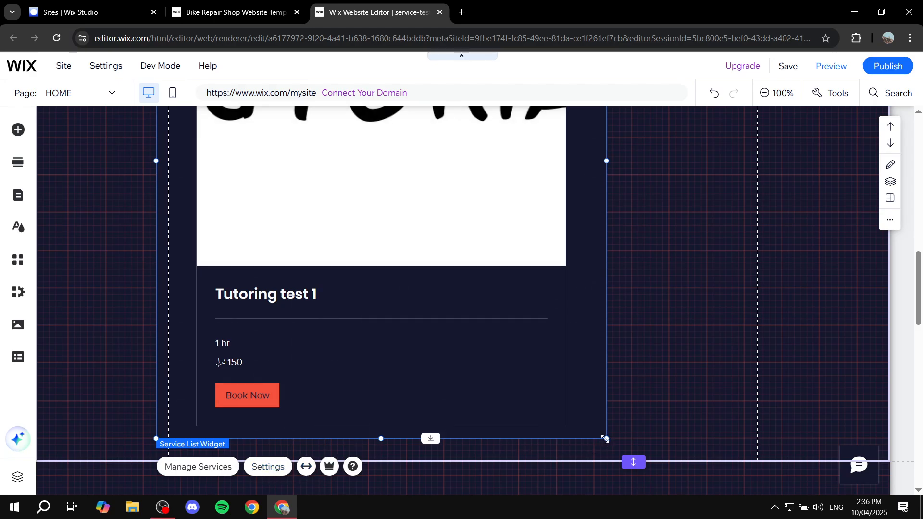
pyautogui.moveTo(606, 438); pyautogui.dragTo(590, 284)
pyautogui.scroll(5, 537, 268)
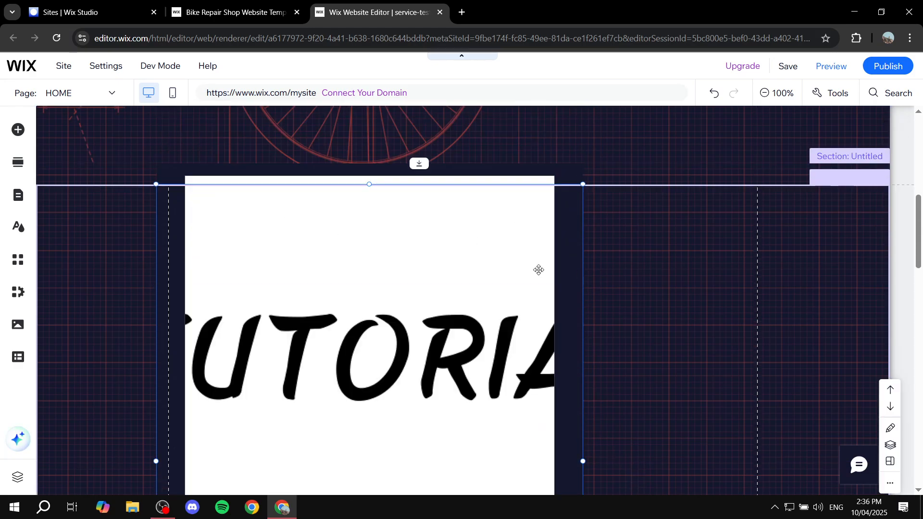
# Centre the Service List widget horizontally in its section and check its placement between the Welcome and Brands sections.
pyautogui.scroll(-5, 471, 235)
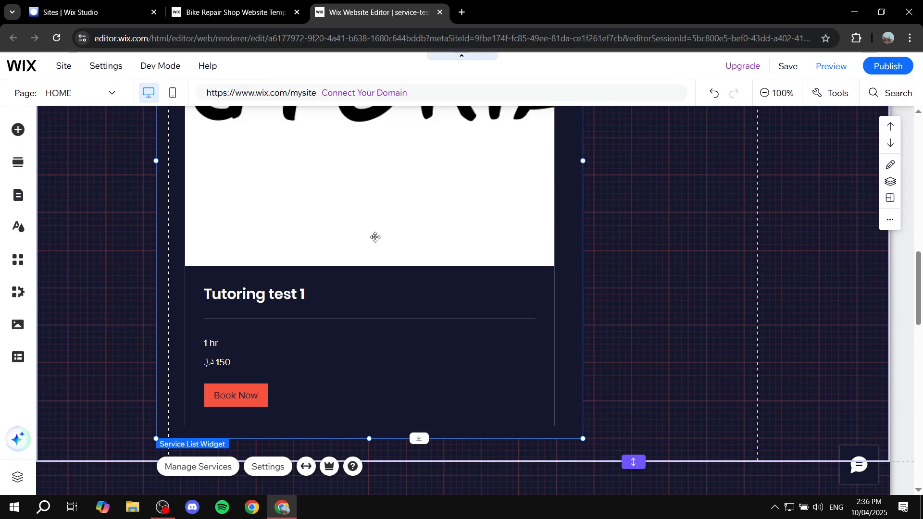
pyautogui.scroll(5, 375, 237)
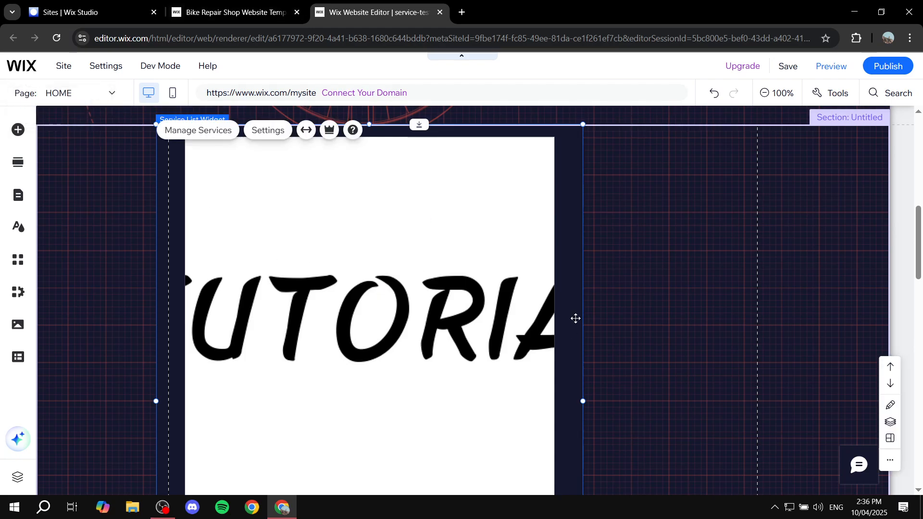
pyautogui.scroll(5, 568, 311)
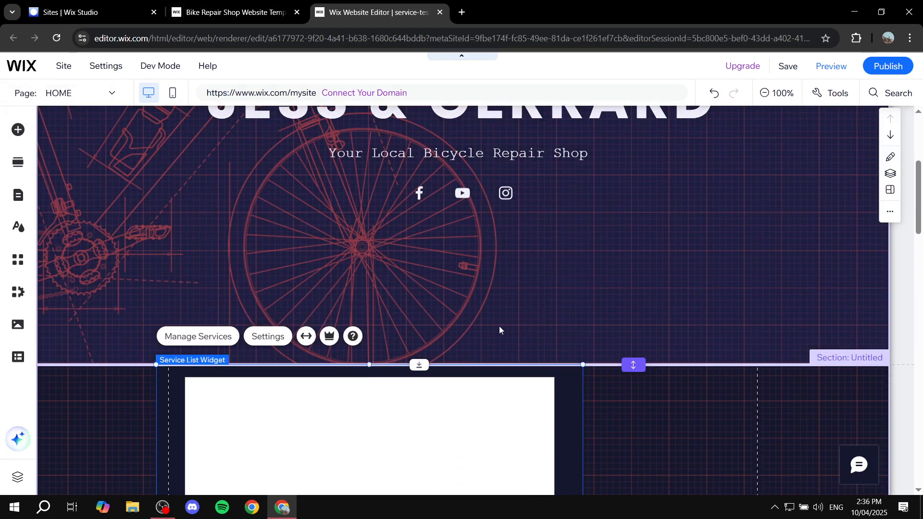
pyautogui.scroll(-5, 498, 321)
pyautogui.scroll(-2, 498, 321)
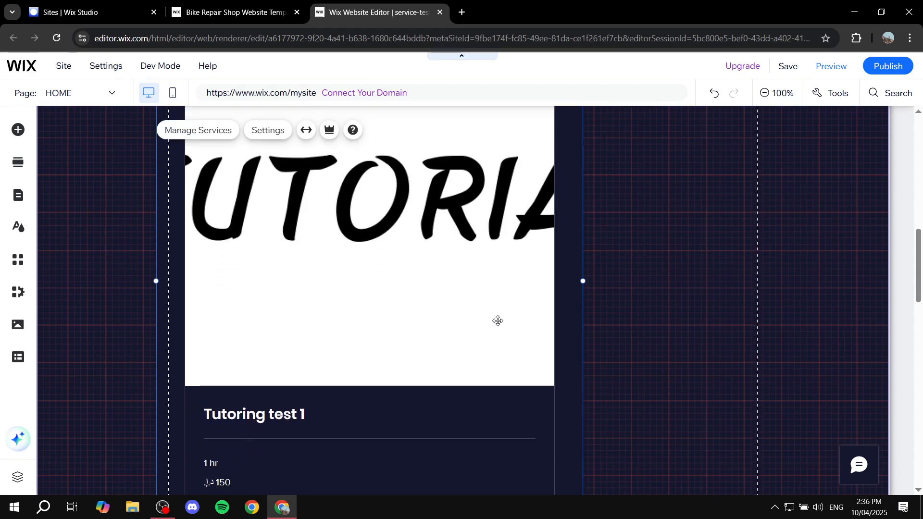
pyautogui.moveTo(497, 312); pyautogui.dragTo(564, 310)
pyautogui.scroll(6, 629, 309)
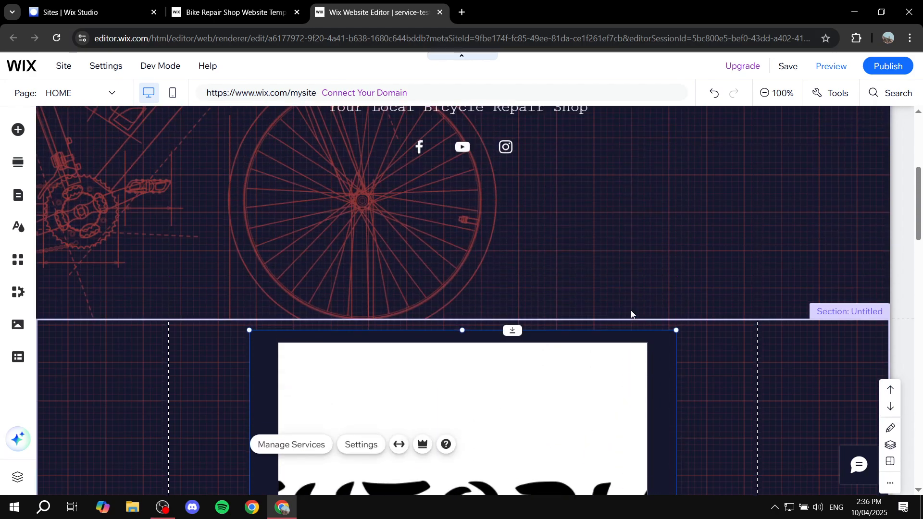
pyautogui.scroll(-5, 631, 310)
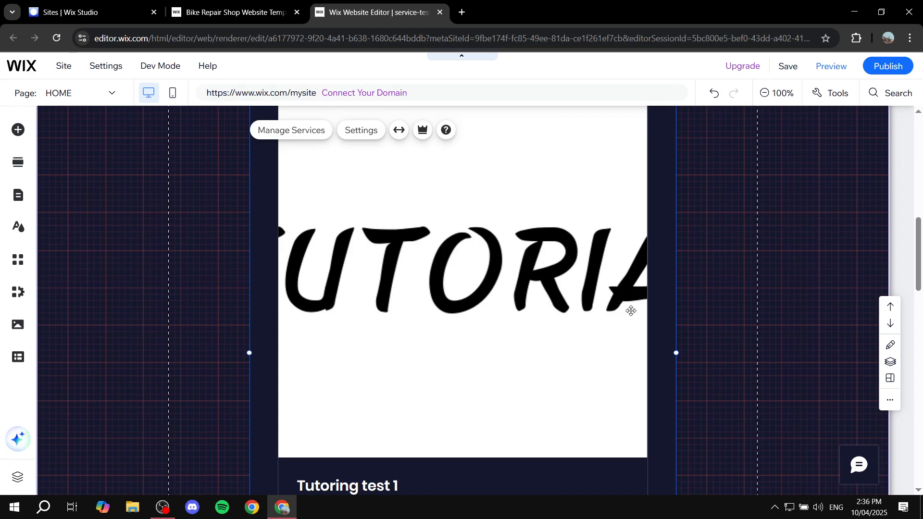
pyautogui.scroll(-6, 631, 310)
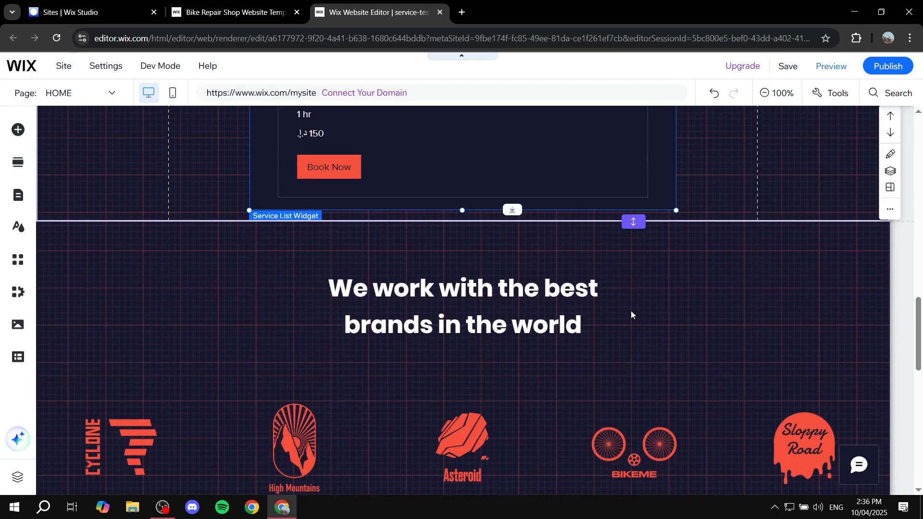
pyautogui.scroll(7, 628, 312)
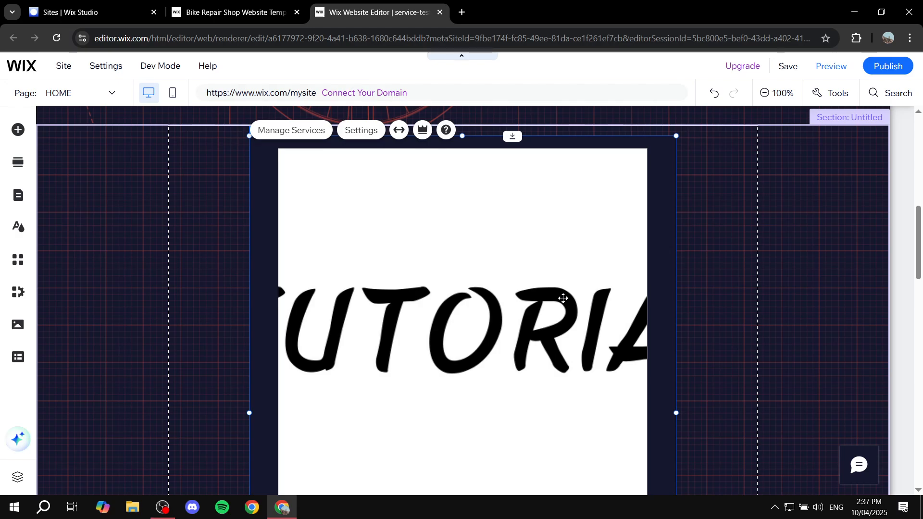